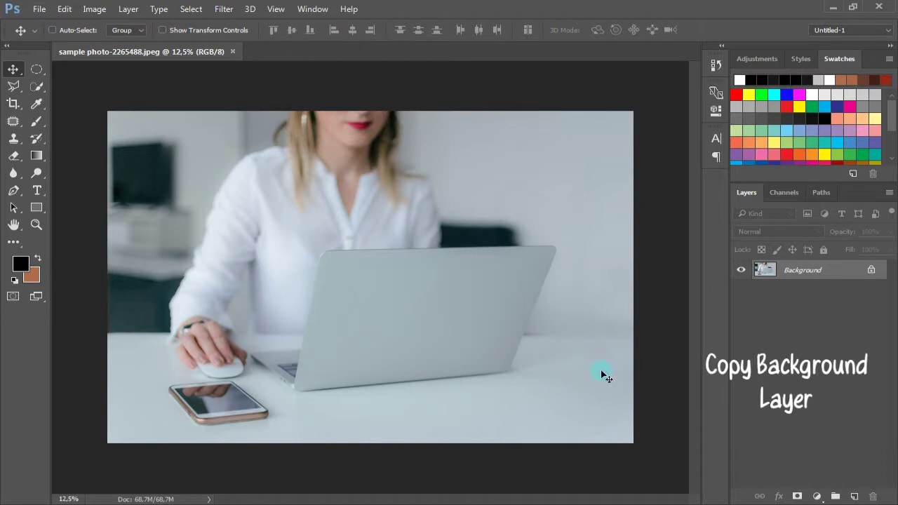
- Duplicate the Background layer and select the laptop's back cover on the copy with the Quick Selection tool
key("ctrl+j")
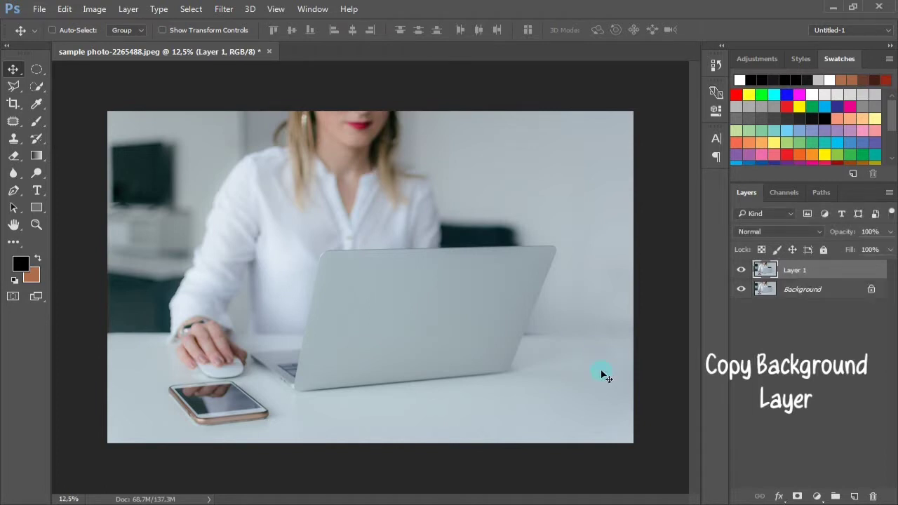
key("z")
left_click_drag(358, 330, 359, 330)
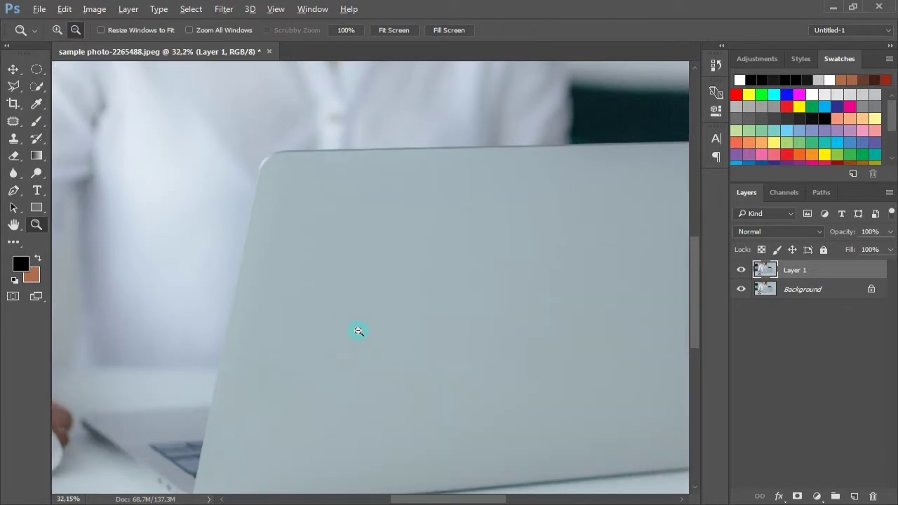
left_click(417, 319, "alt")
key("v")
left_click_drag(509, 303, 367, 289)
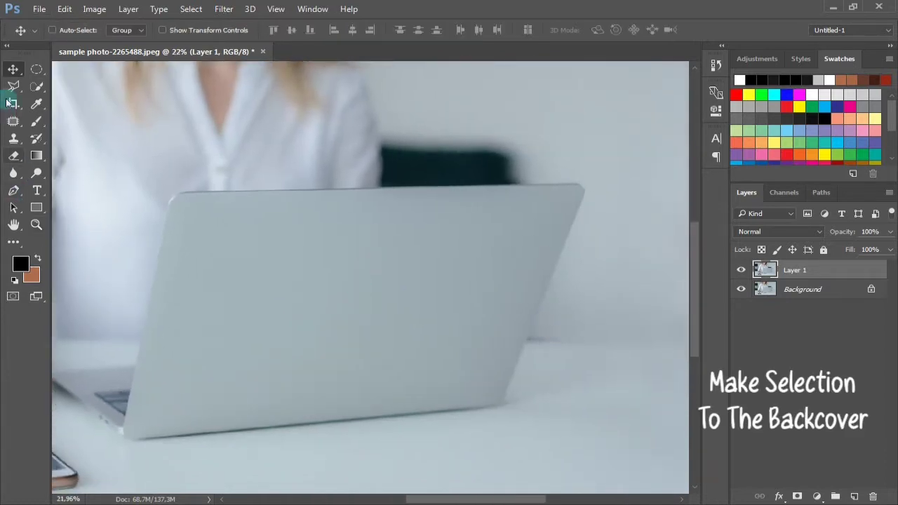
left_click(36, 86)
mouse_move(185, 222)
left_mouse_down()
mouse_move(275, 293)
mouse_move(449, 373)
left_mouse_up()
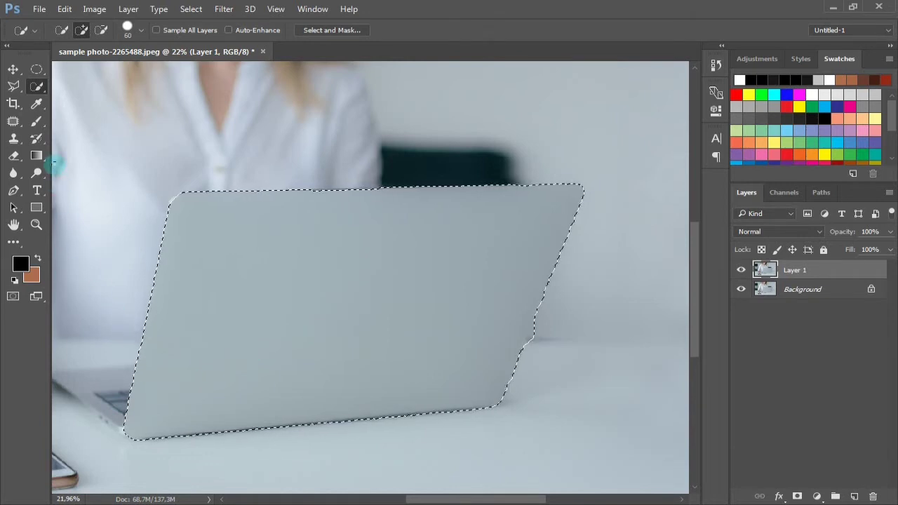
- Add the missed rounded upper-left corner of the laptop cover to the selection with the freehand Lasso
left_click(11, 87)
left_click(62, 89)
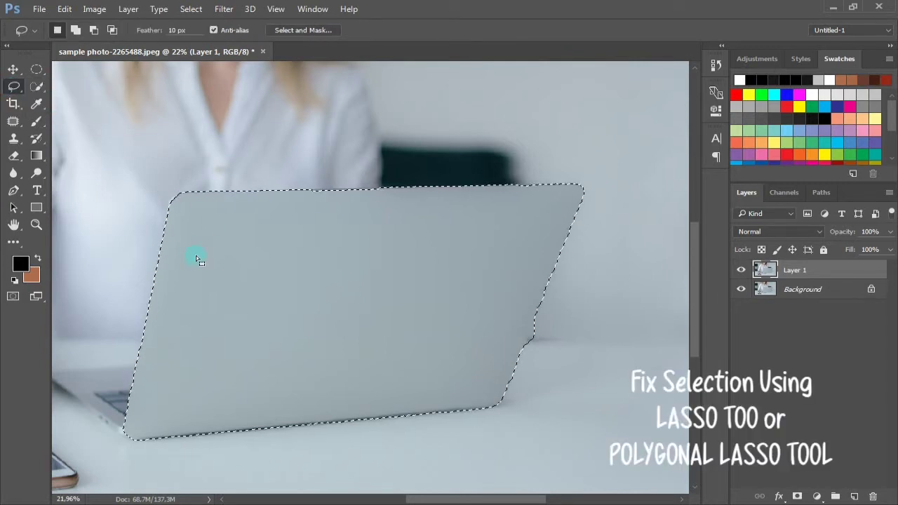
key("z")
mouse_move(190, 251)
left_mouse_down()
mouse_move(180, 236)
mouse_move(187, 232)
left_mouse_up()
scroll(187, 233, "up", 3)
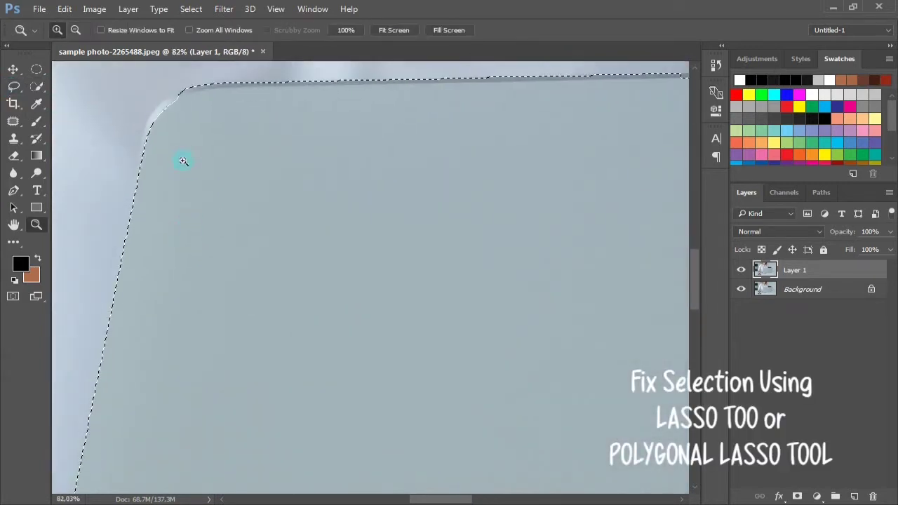
left_click_drag(184, 161, 222, 238)
key("alt+space")
scroll(215, 218, "up", 2)
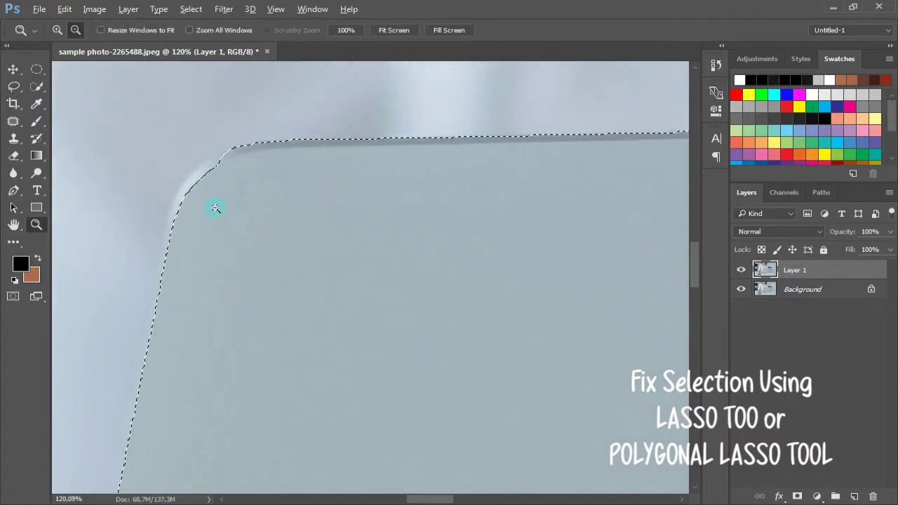
left_click(14, 89)
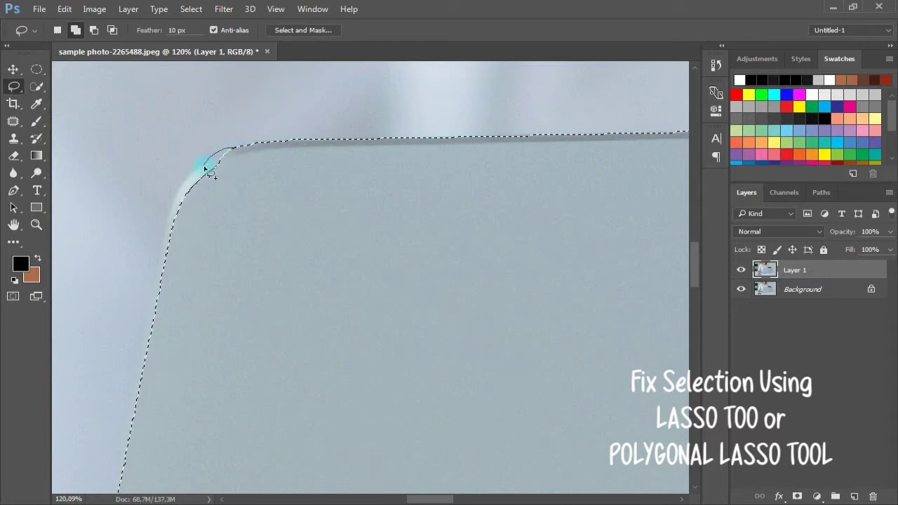
left_click_drag(181, 192, 174, 213)
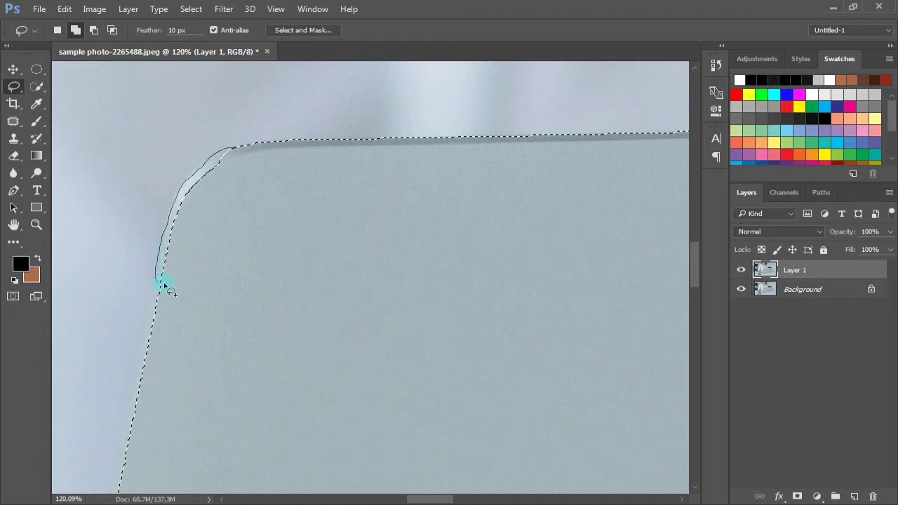
left_click_drag(254, 204, 206, 160)
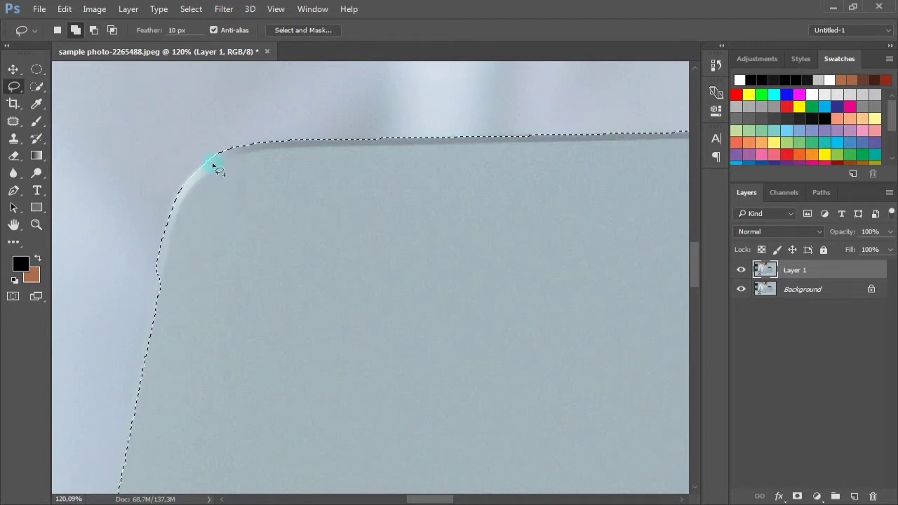
- Straighten the selection along the laptop cover's left edge by adding the missing strip with the Polygonal Lasso
right_click(14, 89)
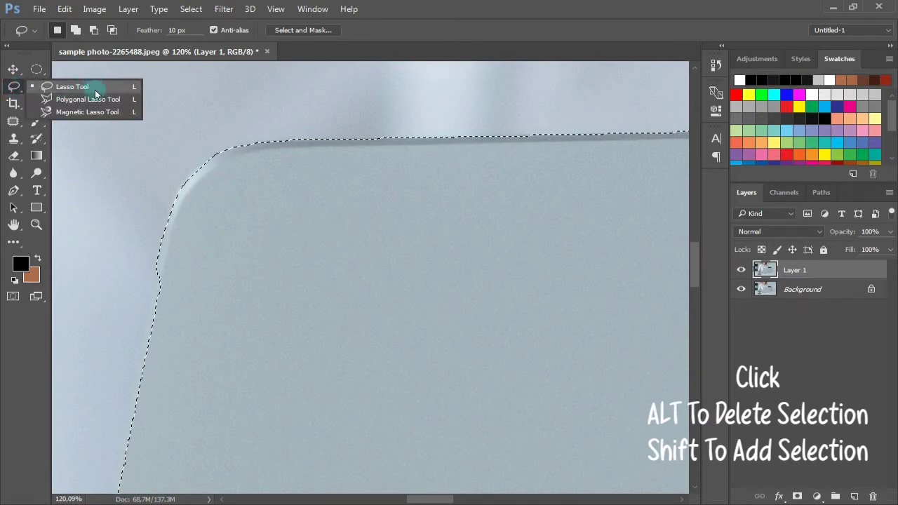
left_click(94, 103)
key("shift")
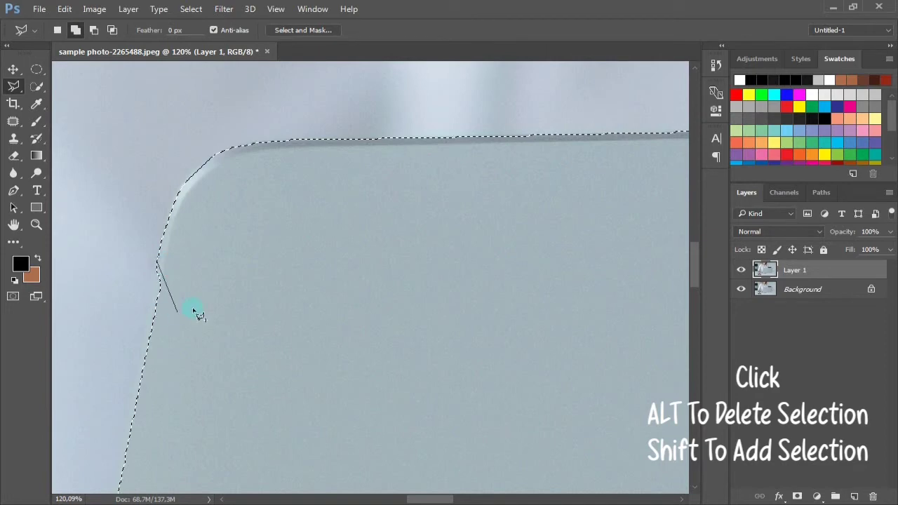
left_click_drag(198, 304, 223, 162)
left_click_drag(206, 270, 254, 120)
left_click_drag(246, 241, 257, 150)
left_click_drag(230, 198, 236, 169)
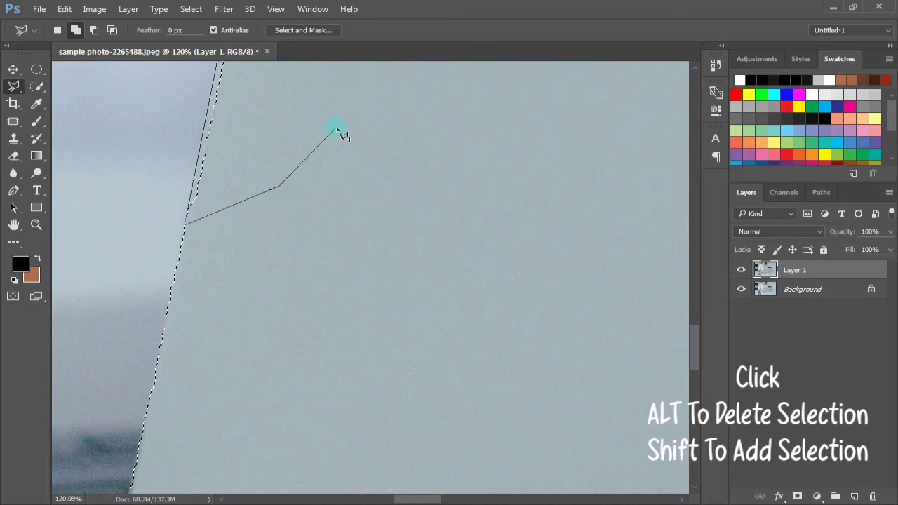
left_click_drag(315, 186, 273, 355)
left_click_drag(312, 117, 270, 271)
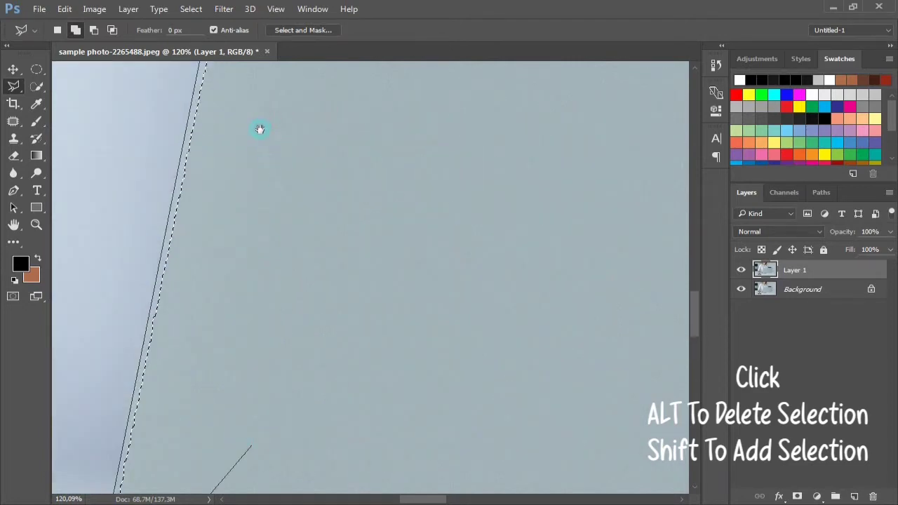
left_click_drag(259, 129, 250, 243)
left_click_drag(270, 66, 238, 331)
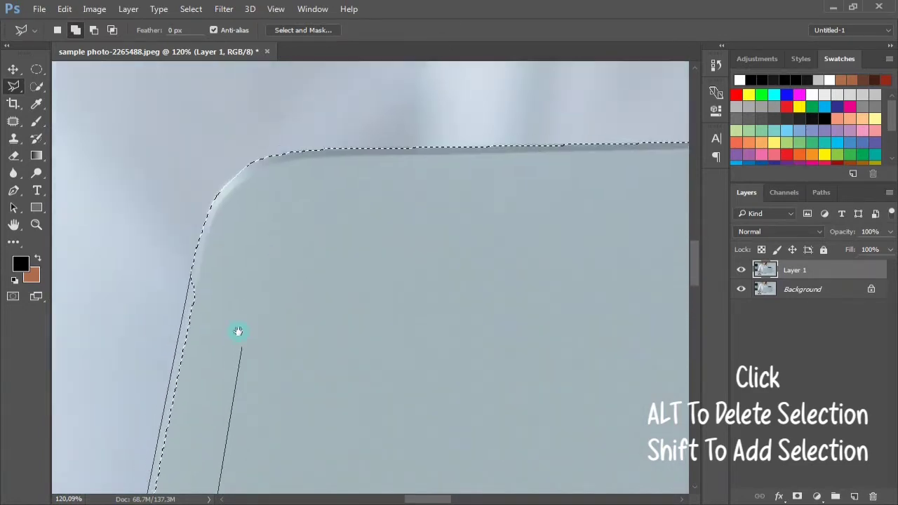
left_click(194, 276)
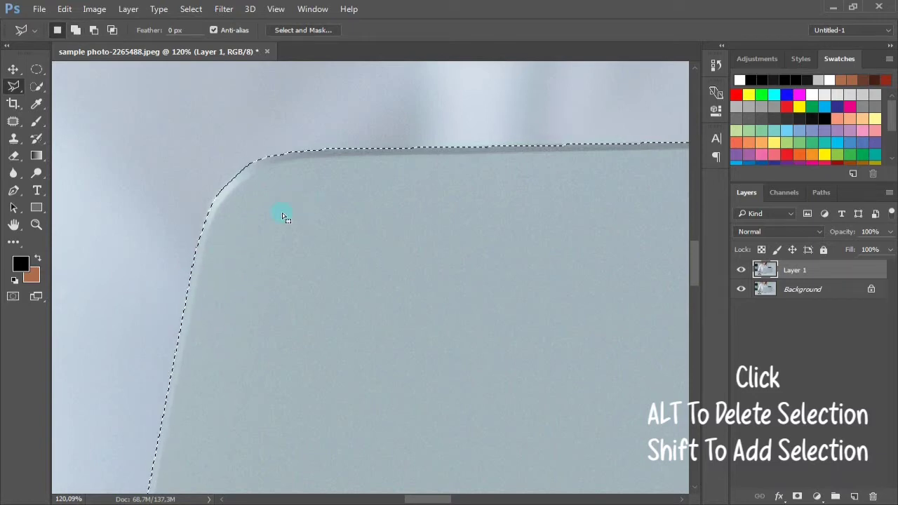
- Subtract the dark shadow strip along the laptop cover's lower edge from the selection with the Polygonal Lasso
left_click_drag(253, 241, 271, 138)
left_click_drag(246, 435, 230, 190)
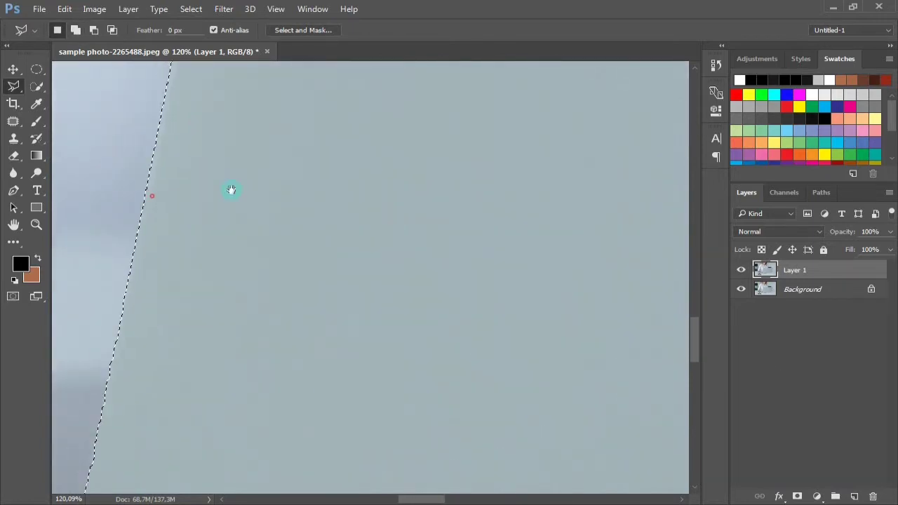
mouse_move(190, 386)
left_mouse_down()
mouse_move(217, 240)
mouse_move(235, 241)
left_mouse_up()
left_click_drag(400, 258, 323, 133)
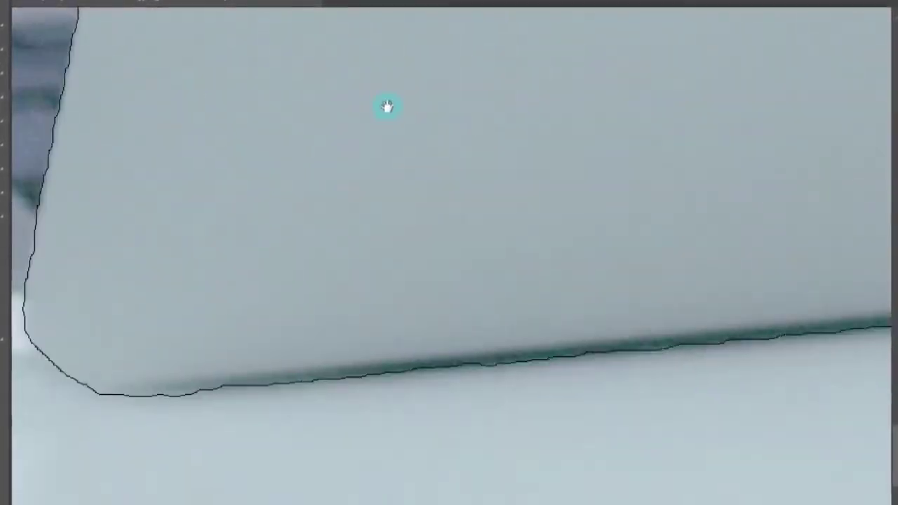
left_click(104, 398, "alt")
left_click_drag(845, 333, 273, 306)
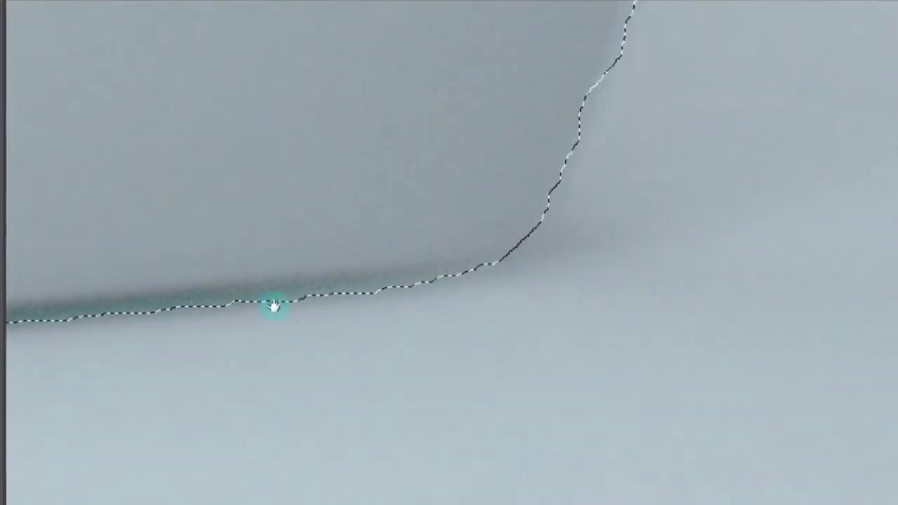
left_click(531, 274)
left_click(397, 341)
left_click_drag(194, 383, 834, 153)
left_click(458, 171)
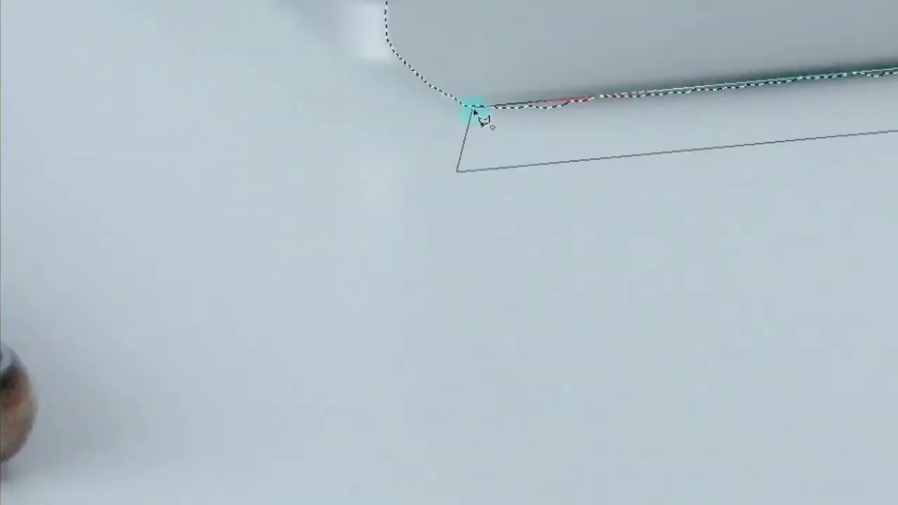
left_click(473, 108)
- Try to trim the selection along the laptop cover's right edge with the Polygonal Lasso, and undo the attempt
left_click_drag(793, 119, 421, 299)
scroll(421, 299, "up", 2)
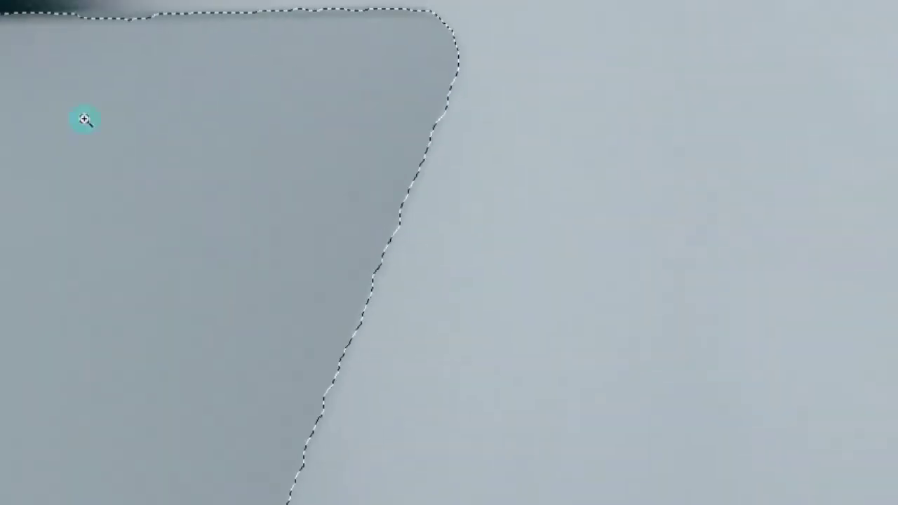
left_click(466, 52, "alt")
left_click_drag(347, 452, 455, 142)
left_click(324, 342)
left_click(639, 174)
left_click_drag(547, 77, 368, 483)
left_click(352, 395)
left_click(310, 411)
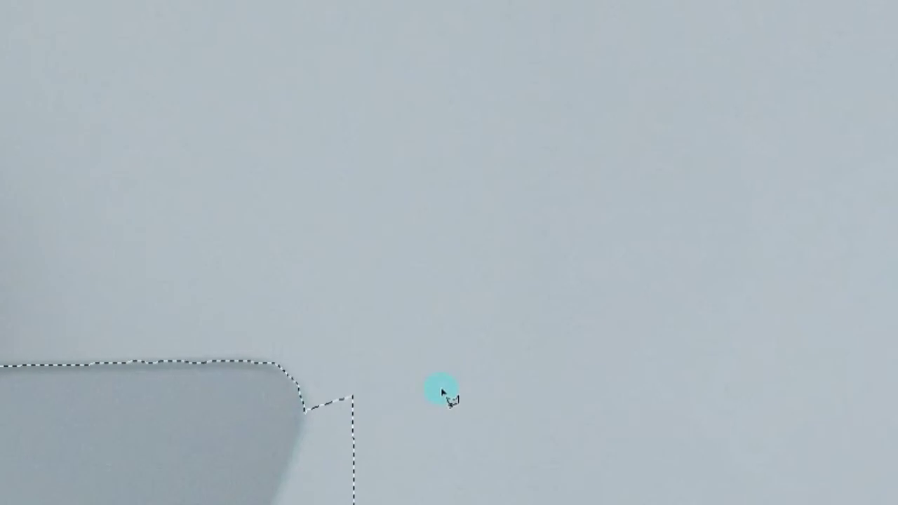
key("ctrl+z")
- Subtract the uneven excess along the laptop cover's right edge from the selection with a straight Polygonal Lasso cut
left_click(311, 411, "alt")
left_click_drag(341, 420, 427, 154)
left_click(286, 458)
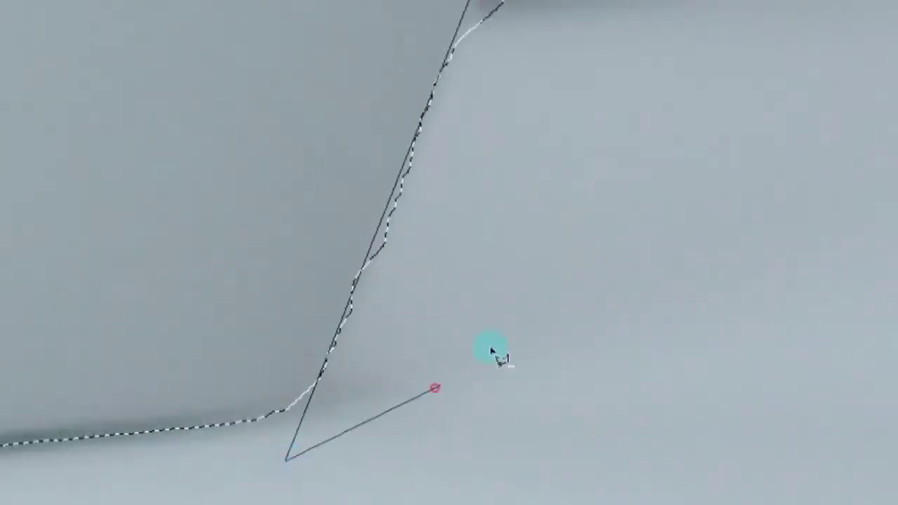
left_click_drag(596, 105, 434, 483)
left_click(395, 265)
left_click(354, 237)
left_click_drag(308, 435, 374, 262)
- Add the missing strip along the laptop cover's upper edge to the selection, from corner to corner, with the Polygonal Lasso
key("ctrl+minus")
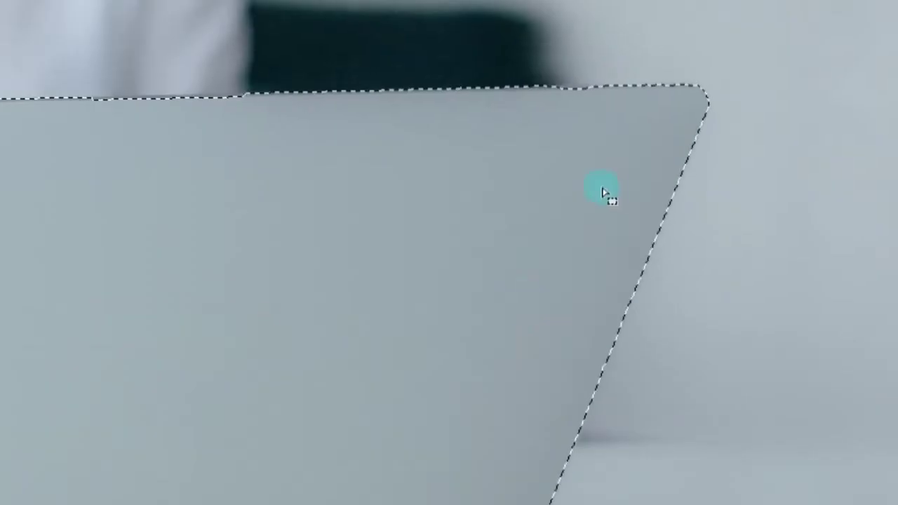
left_click(613, 182, "ctrl")
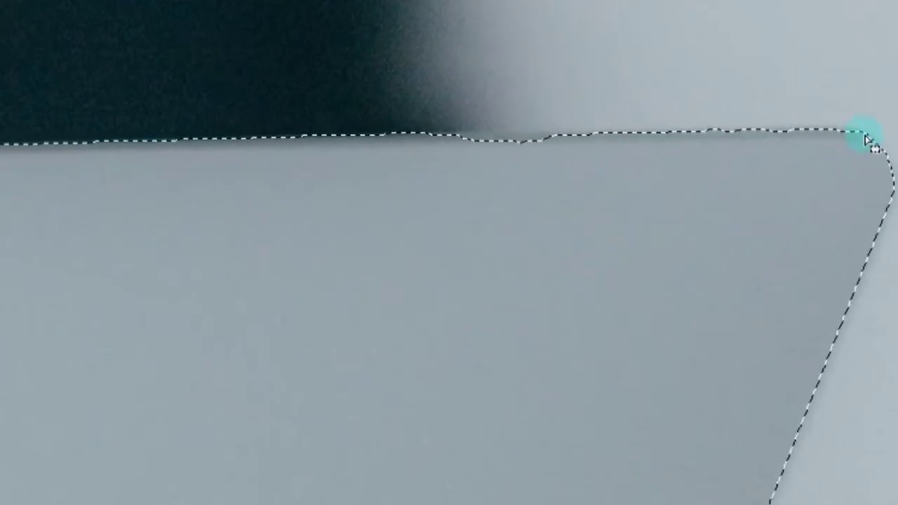
mouse_move(141, 168)
left_mouse_down()
mouse_move(687, 56)
mouse_move(828, 66)
left_mouse_up()
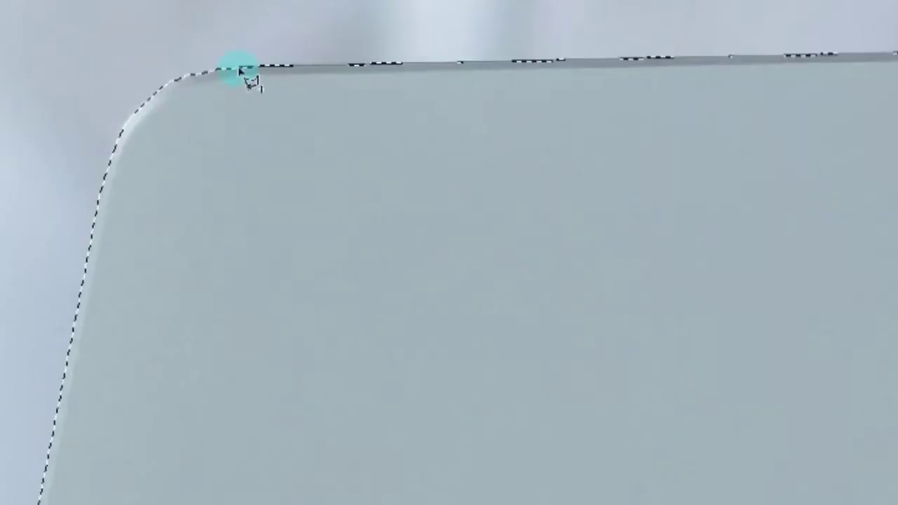
left_click(229, 69, "shift")
left_click(826, 174)
left_click_drag(767, 198, 160, 220)
left_click_drag(806, 203, 141, 217)
left_click(845, 193)
left_click_drag(784, 198, 601, 241)
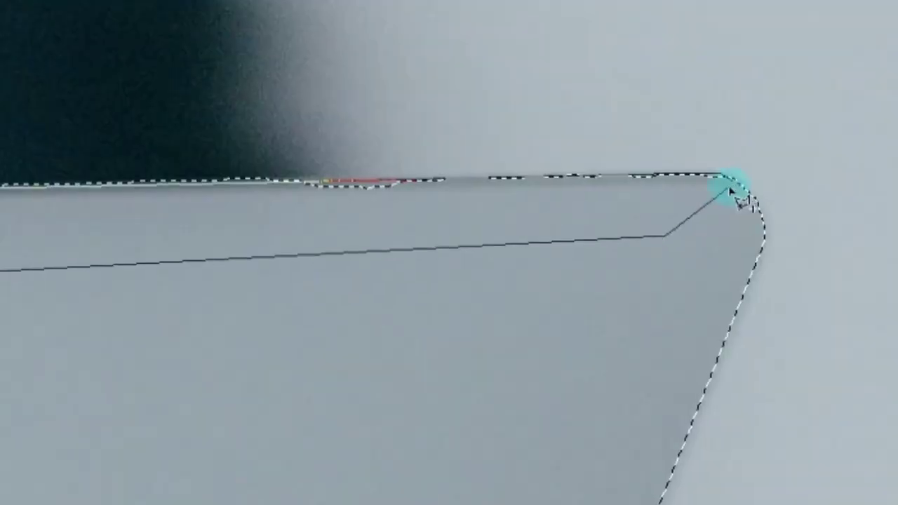
double_click(735, 185)
- Check the refined selection's upper edge and copy the selected laptop cover to a new layer
left_click_drag(114, 171, 799, 155)
left_click_drag(217, 248, 869, 207)
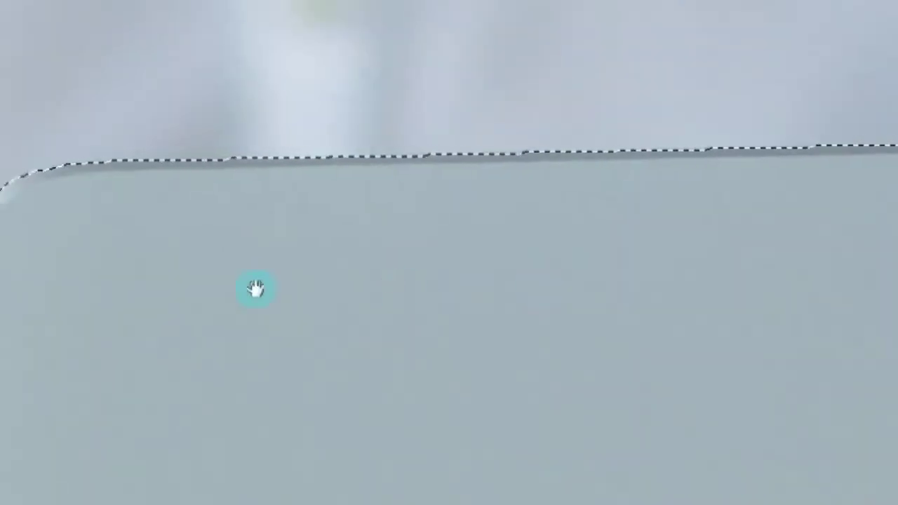
left_click_drag(256, 289, 468, 243)
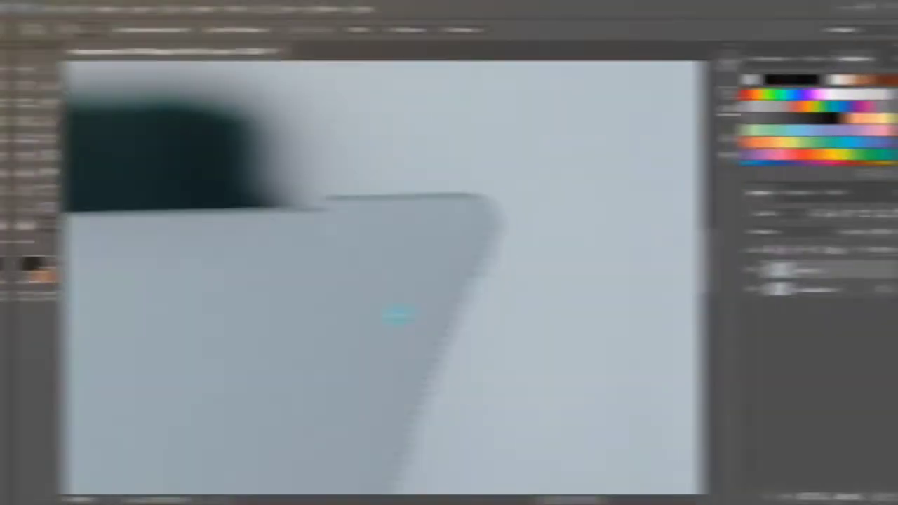
left_click(378, 304, "alt")
key("l")
key("z")
left_click(319, 323, "alt")
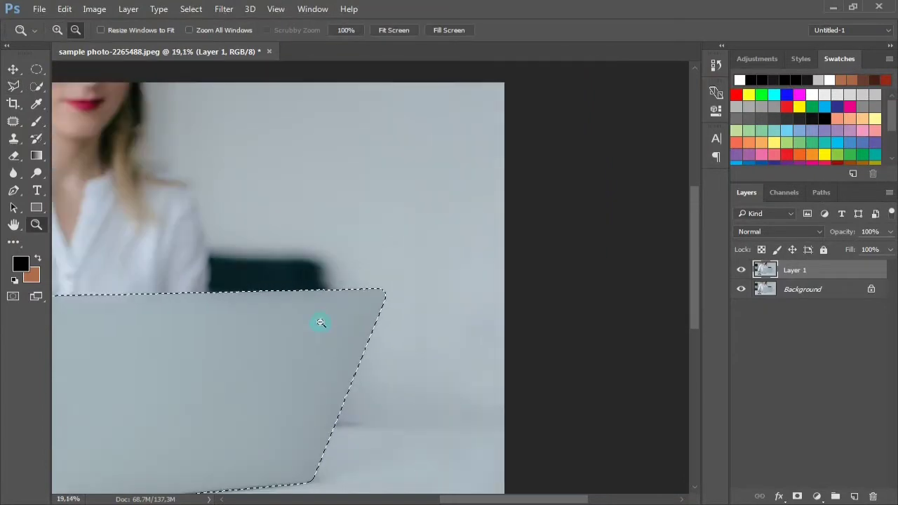
key("ctrl+0")
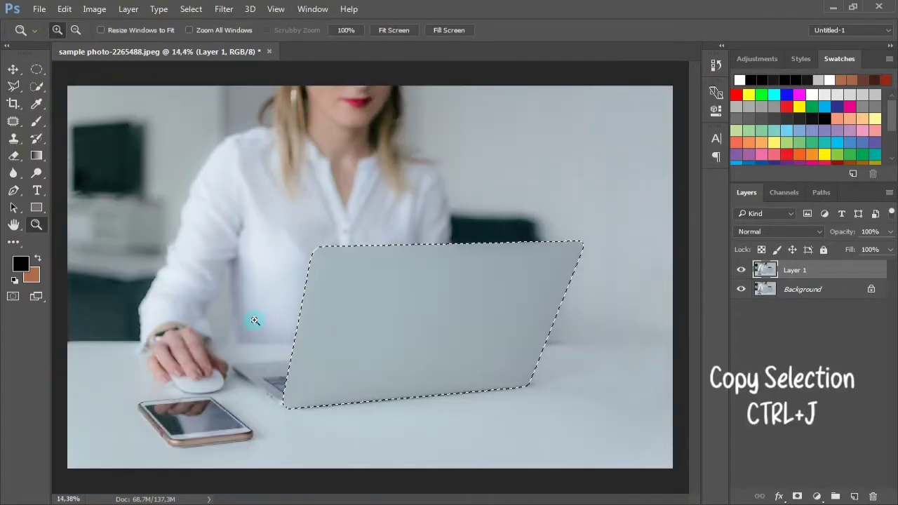
key("ctrl+j")
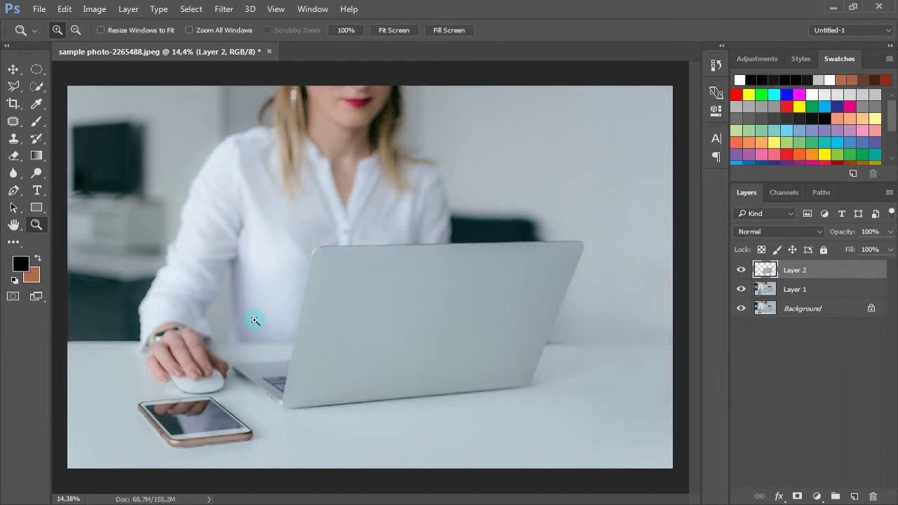
- Draw a rectangle shape of about 3825 × 2432 px over the woman and laptop, directly above Layer 1
left_click(800, 291)
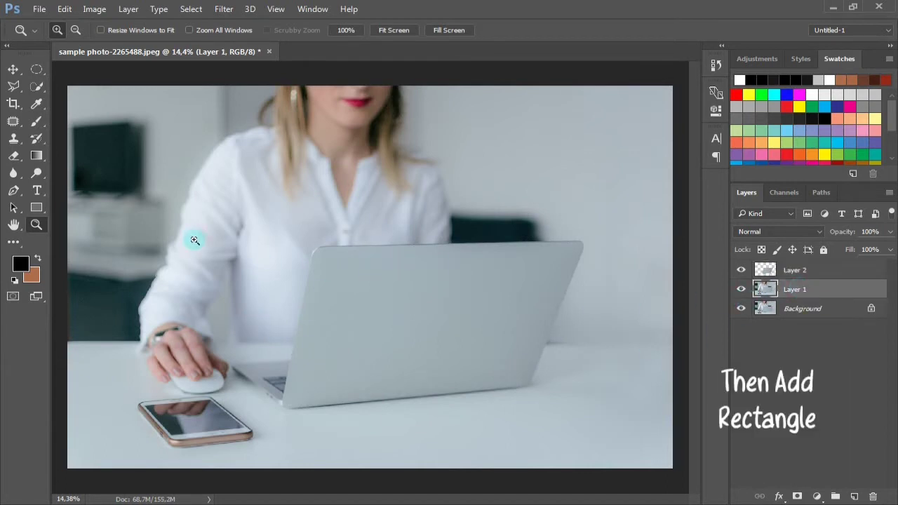
left_click(36, 207)
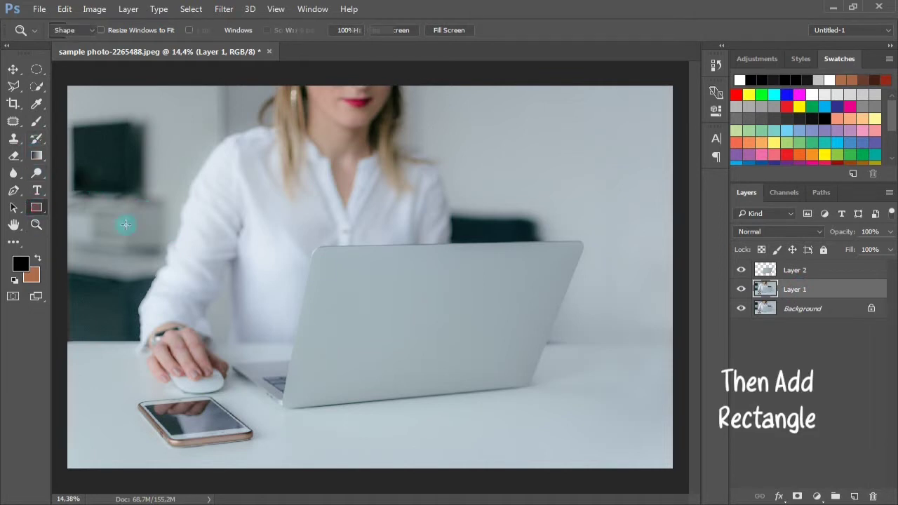
left_click_drag(319, 266, 513, 382)
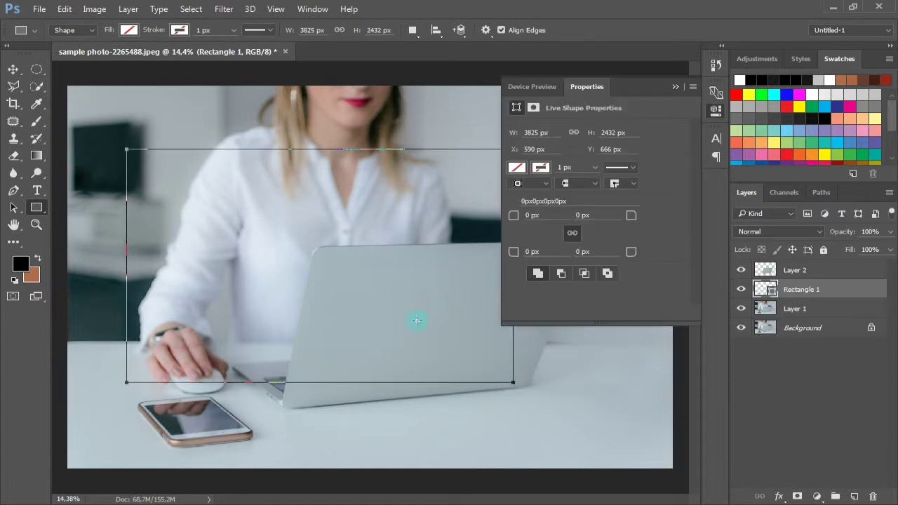
- Move the rectangle shape with Free Transform so it covers the laptop's back cover
left_click(677, 87)
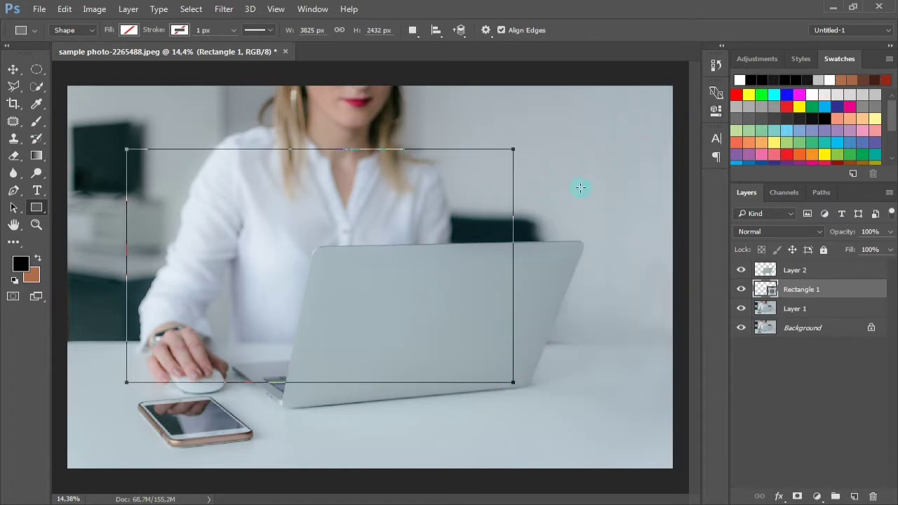
left_click(14, 69)
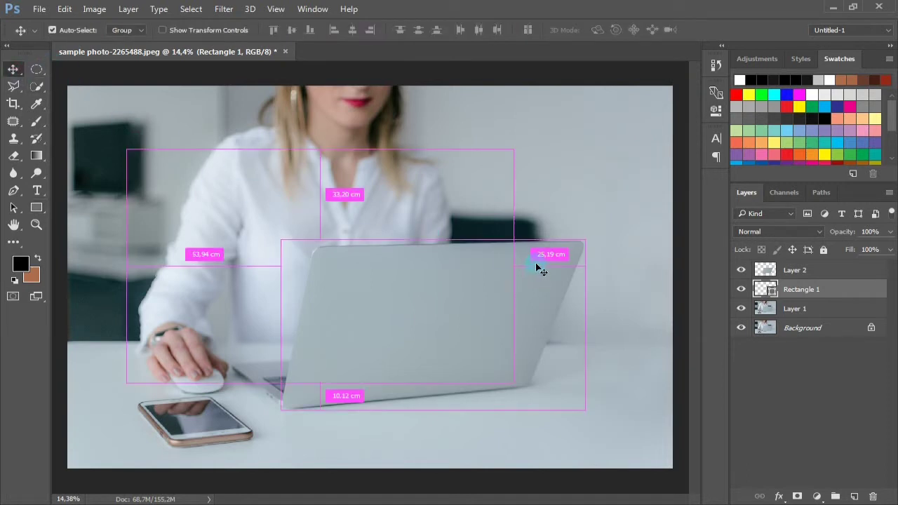
key("l")
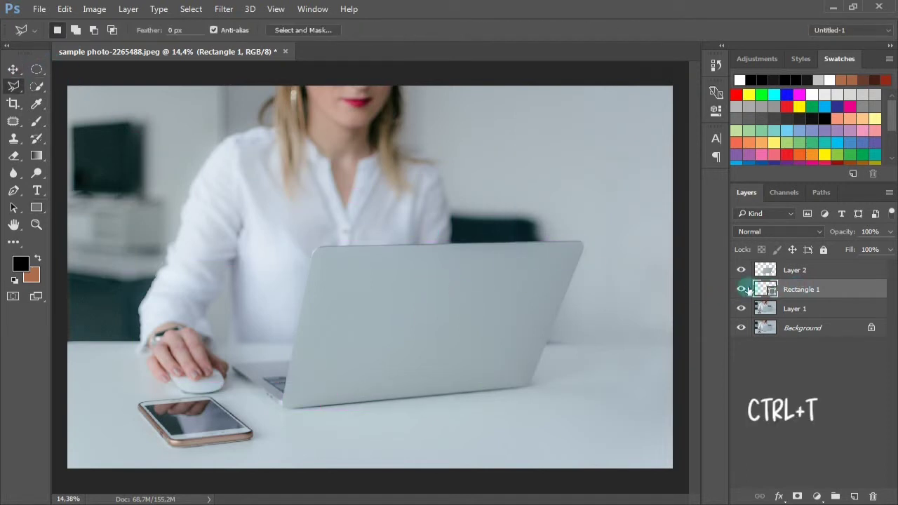
key("ctrl+t")
left_click_drag(336, 297, 455, 363)
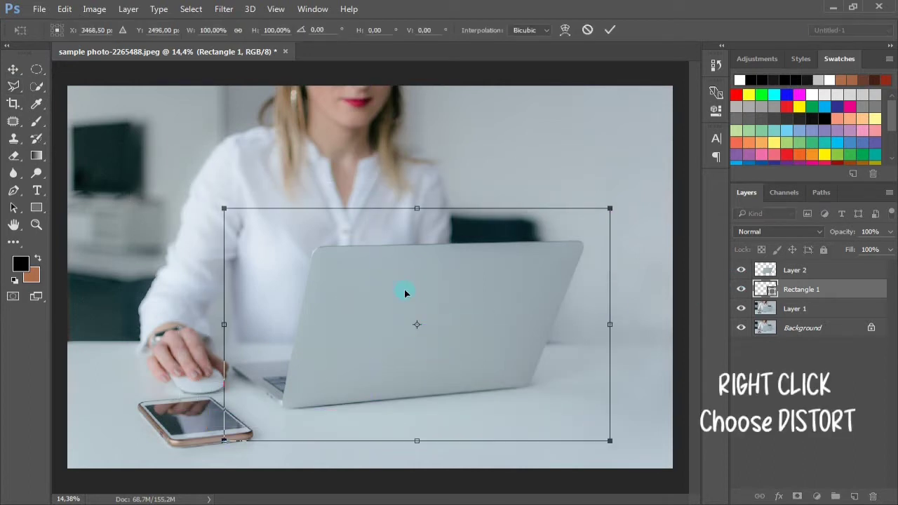
- Distort the rectangle so its four corners line up with the corners of the laptop cover
right_click(405, 290)
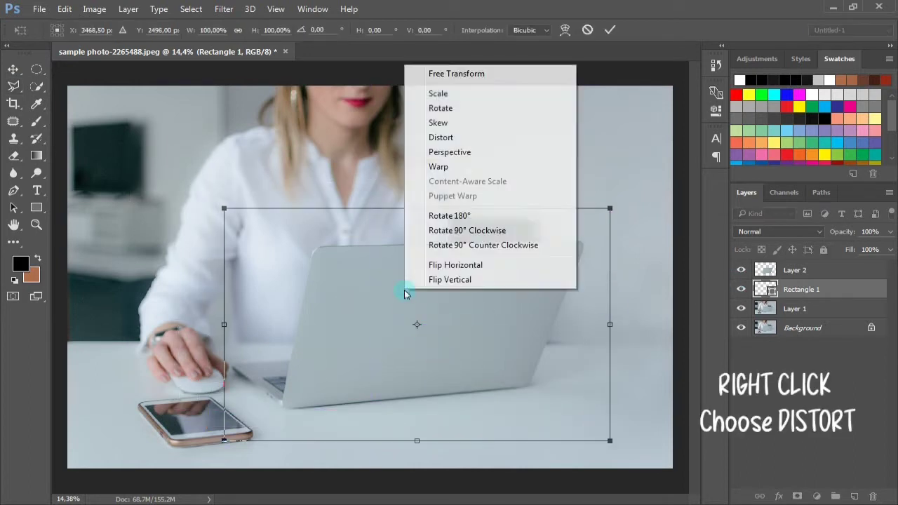
left_click(442, 138)
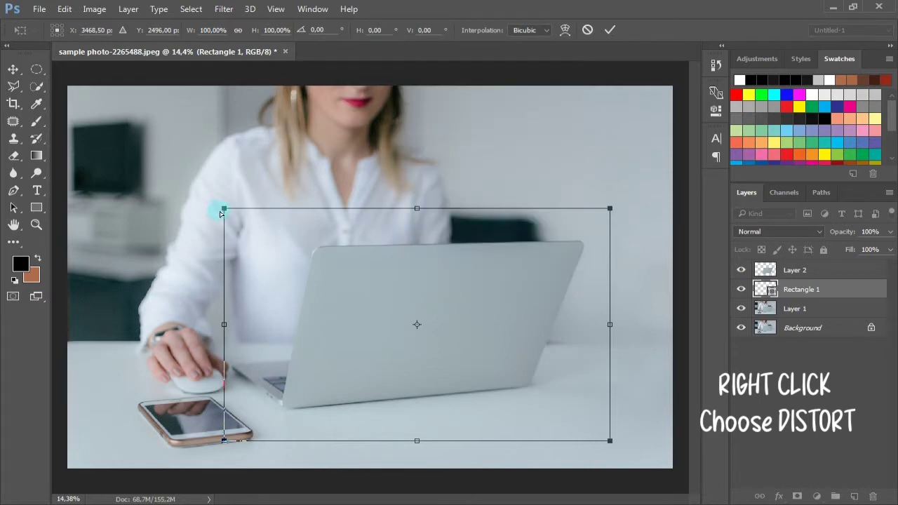
left_click_drag(224, 210, 311, 240)
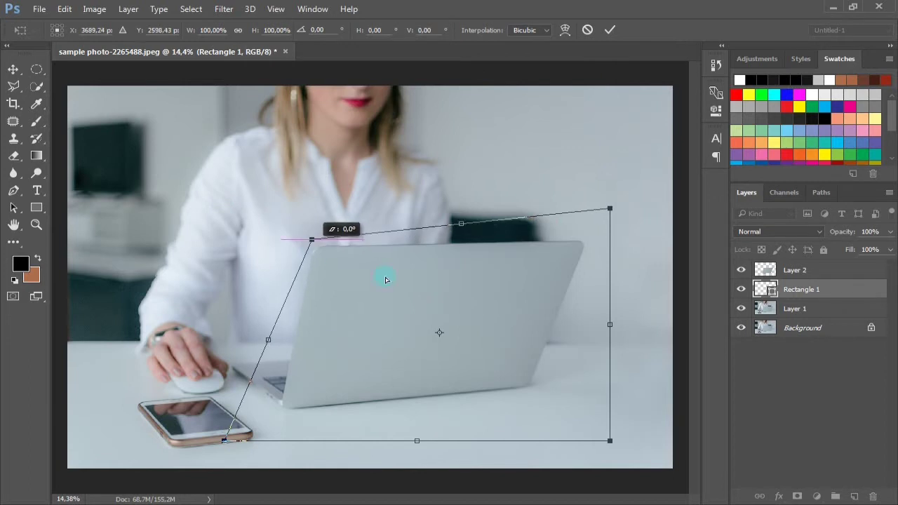
left_click_drag(609, 208, 586, 254)
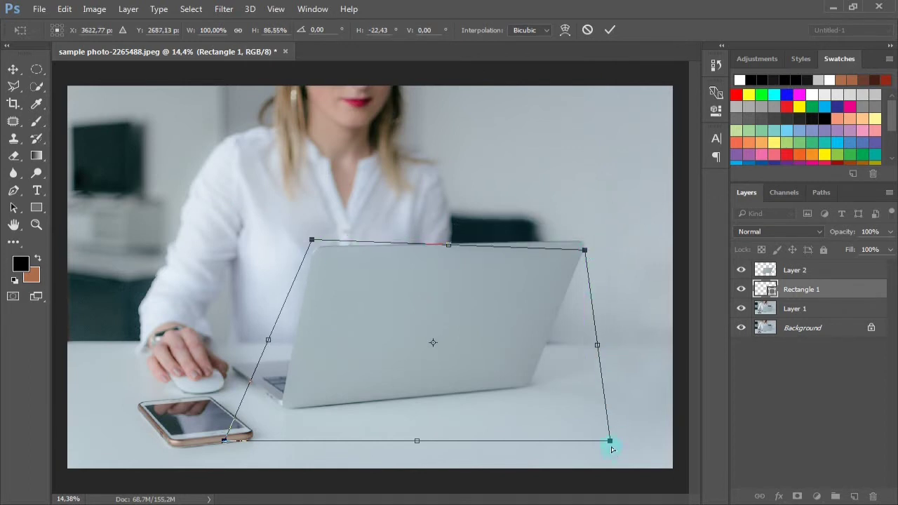
left_click_drag(610, 442, 533, 386)
left_click_drag(223, 441, 281, 415)
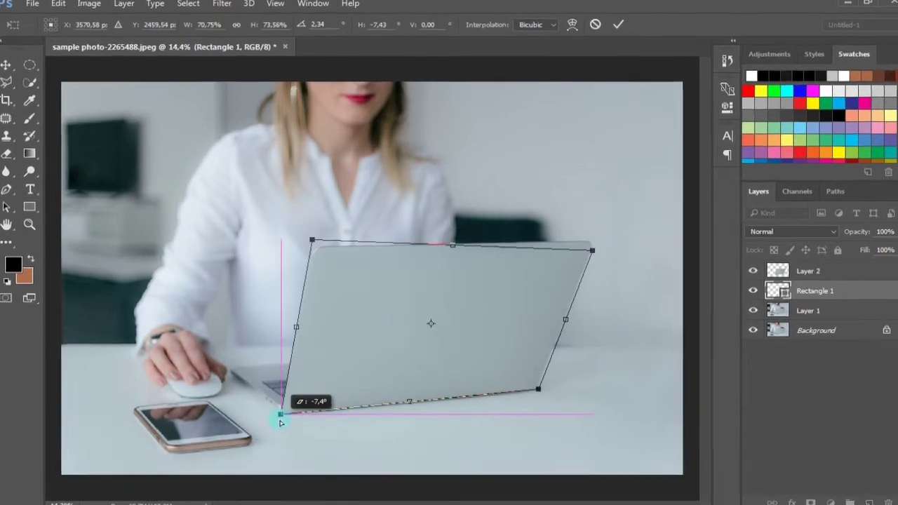
left_click_drag(314, 242, 314, 247)
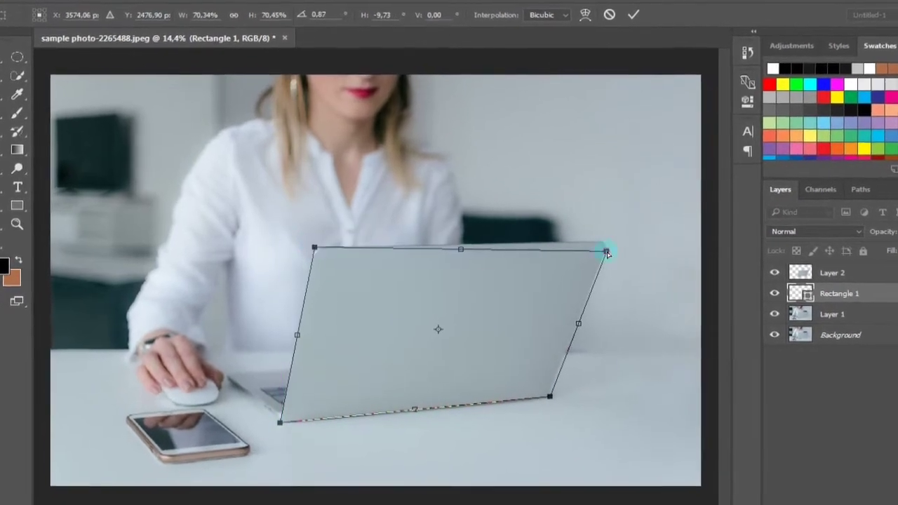
left_click_drag(600, 257, 707, 222)
- Warp the rectangle's lower-left corner to fit the laptop cover's corner exactly and apply the transformation
scroll(583, 279, "up", 5)
right_click(327, 423)
left_click(396, 234)
left_click_drag(84, 453, 68, 474)
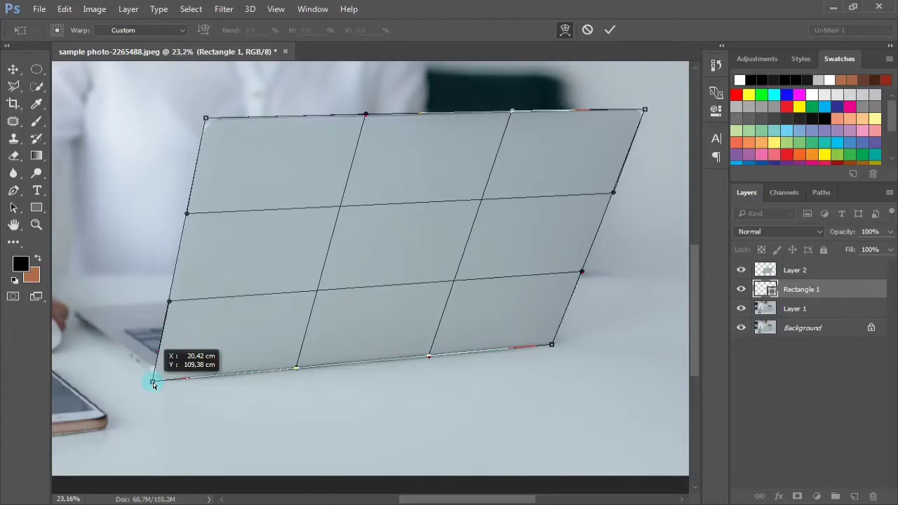
left_click_drag(154, 385, 152, 380)
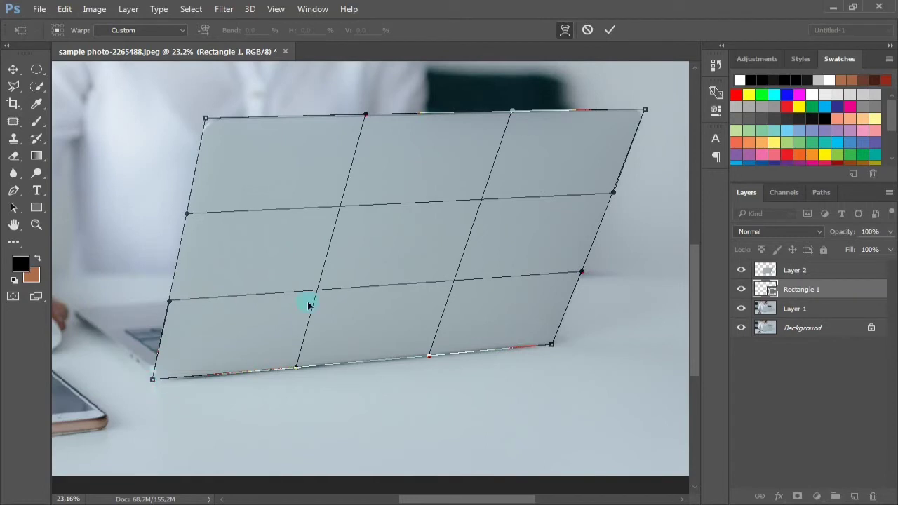
left_click(610, 29)
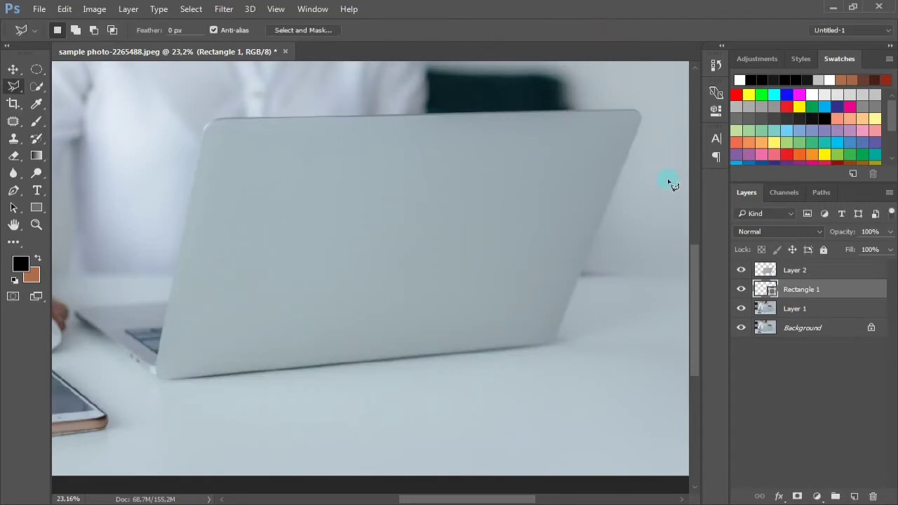
- Fill the distorted rectangle shape with white
key("u")
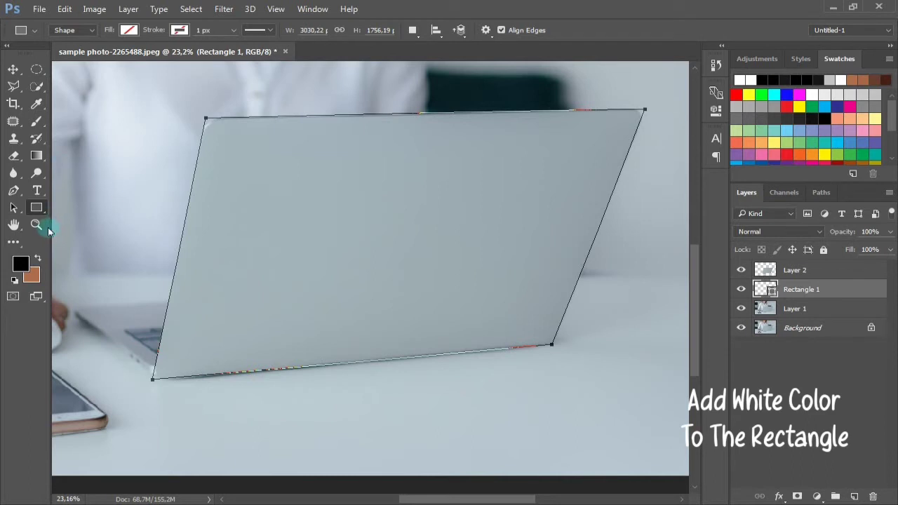
left_click(130, 30)
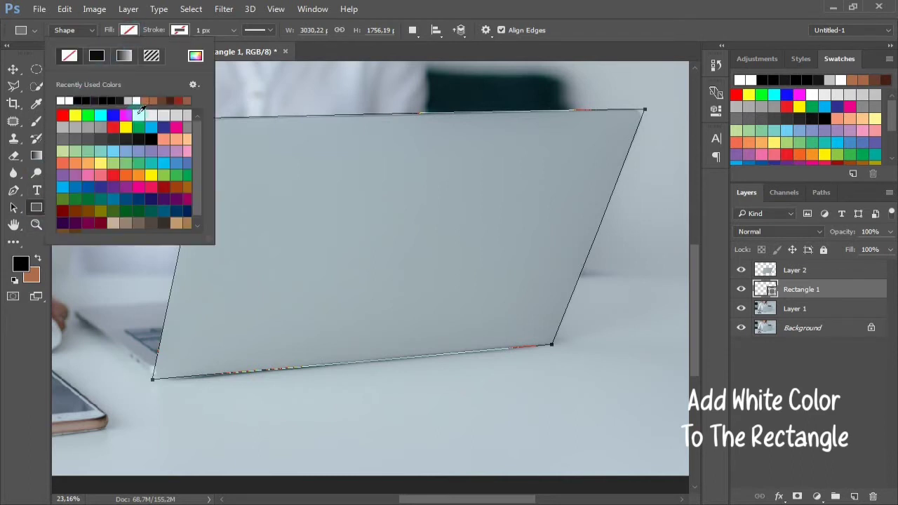
left_click(145, 113)
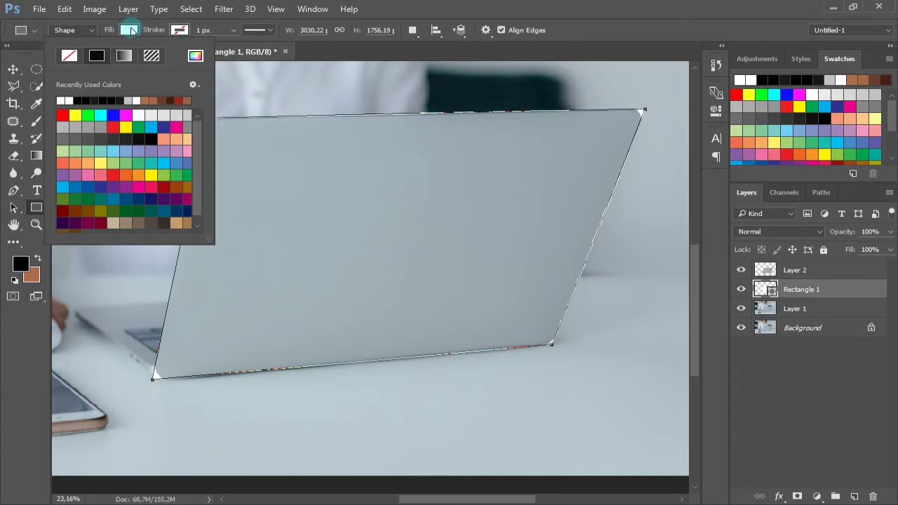
left_click(695, 47)
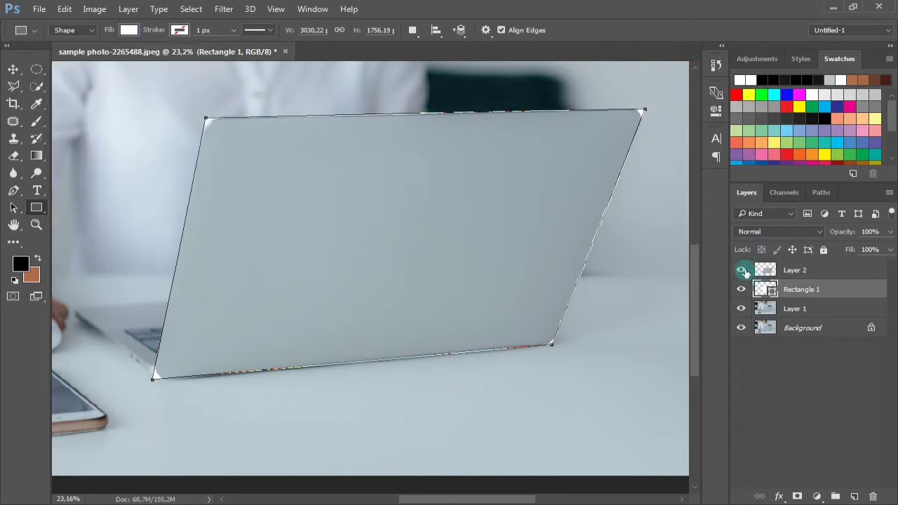
- Hide Layer 2 and convert the Rectangle 1 layer to a Smart Object
left_click(741, 271)
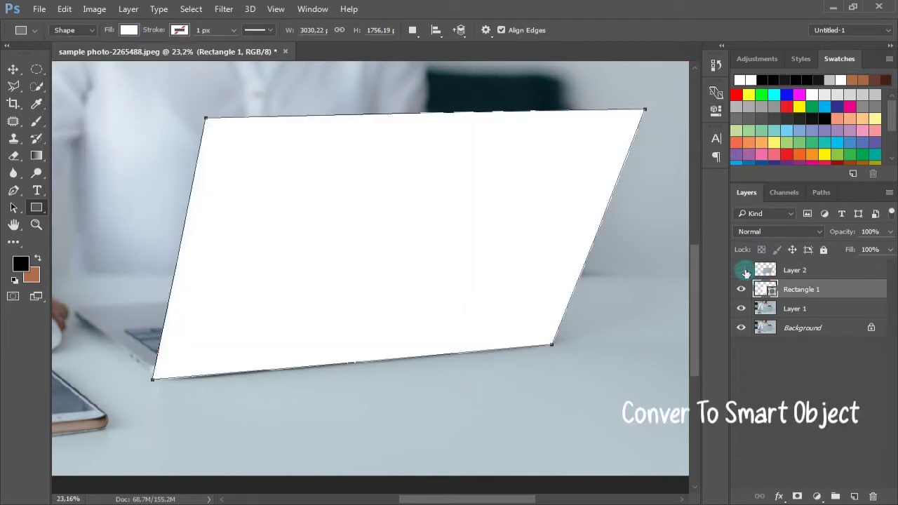
right_click(818, 291)
left_click(592, 222)
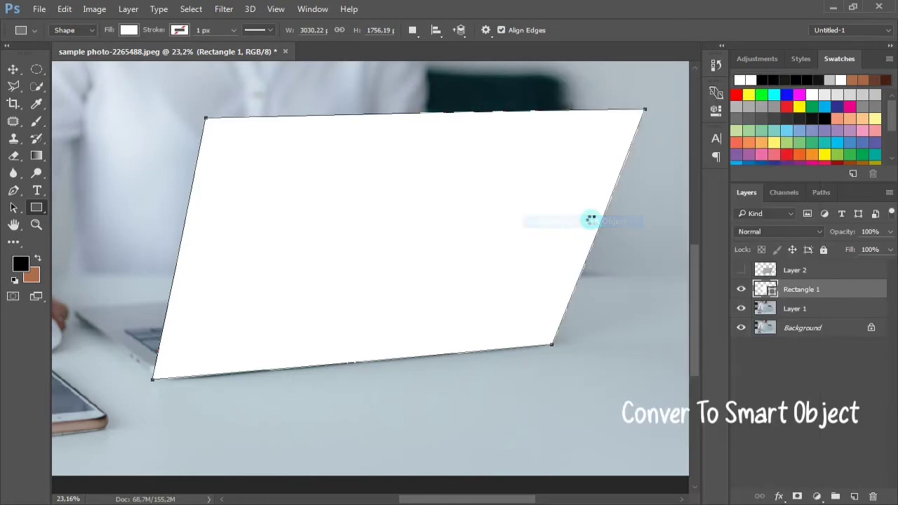
- Place the image sample photo-2457284 inside the rectangle's Smart Object and lower its opacity to 47%
double_click(768, 293)
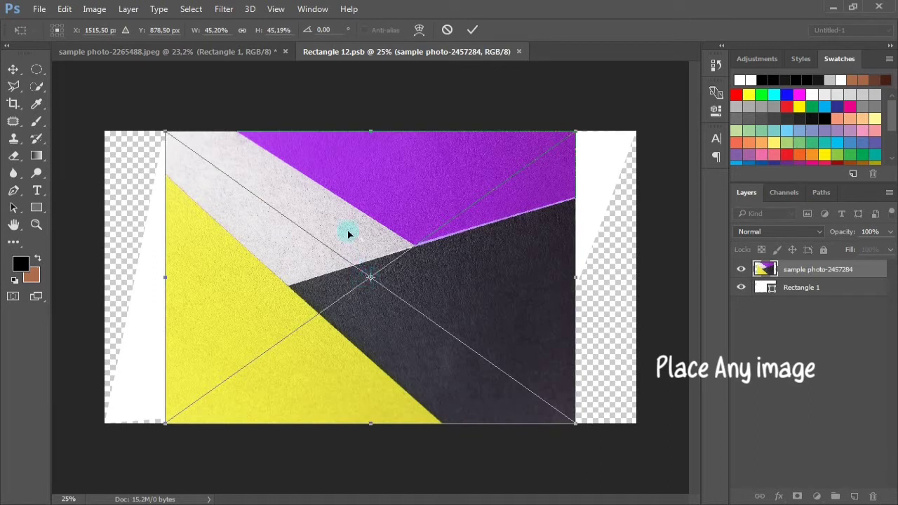
right_click(349, 233)
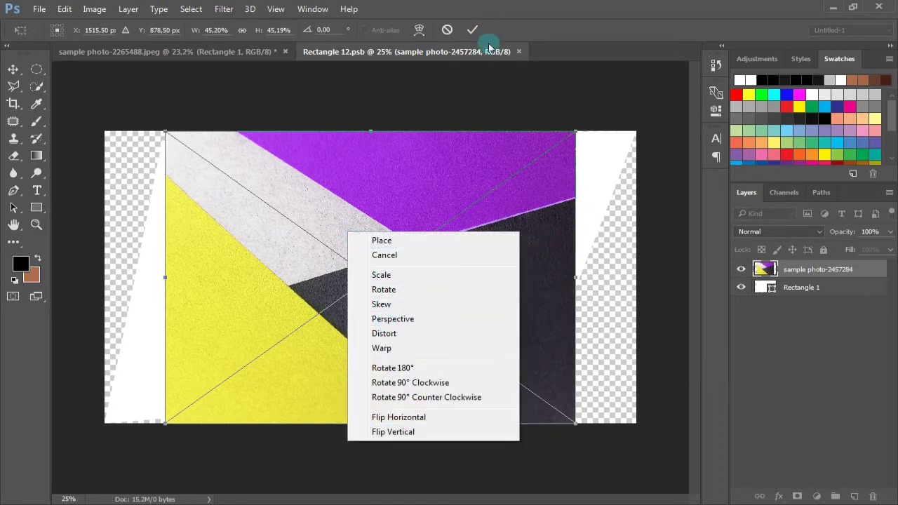
left_click(529, 162)
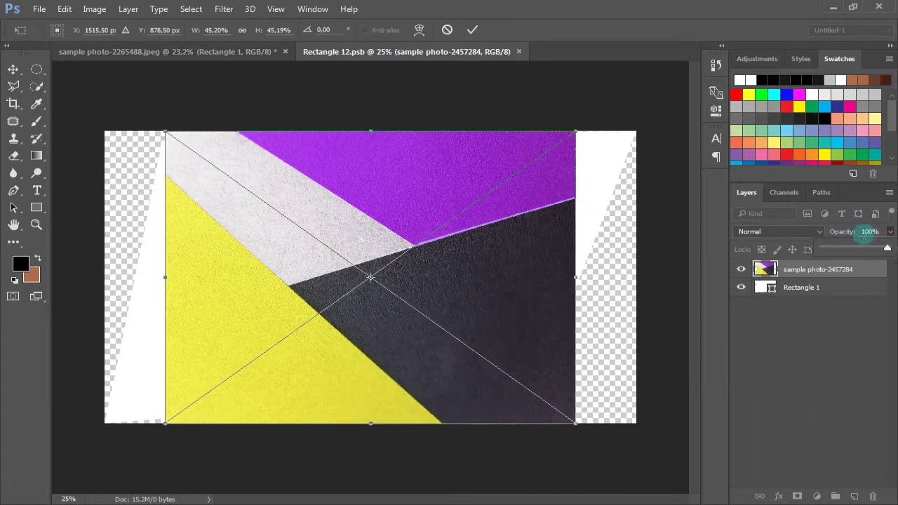
left_click(854, 248)
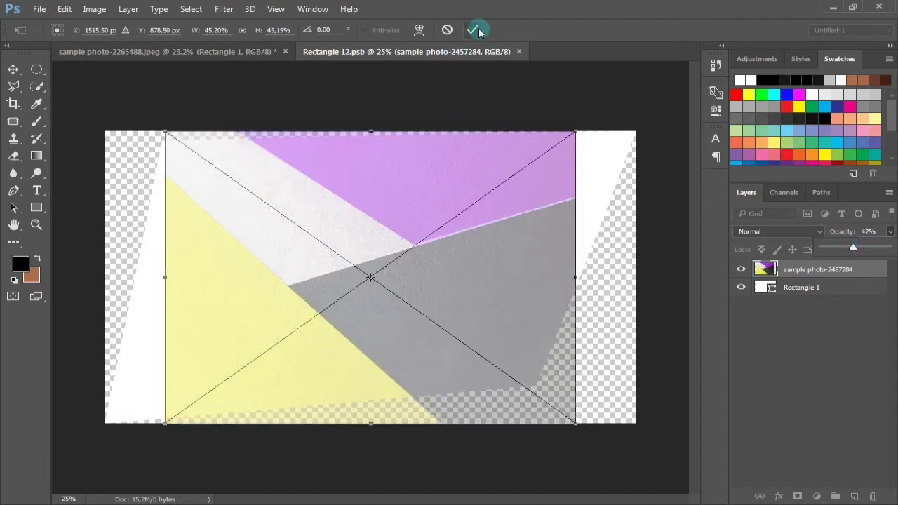
- Distort the placed image so its four corners match the white shape beneath it, and apply the placement
right_click(399, 251)
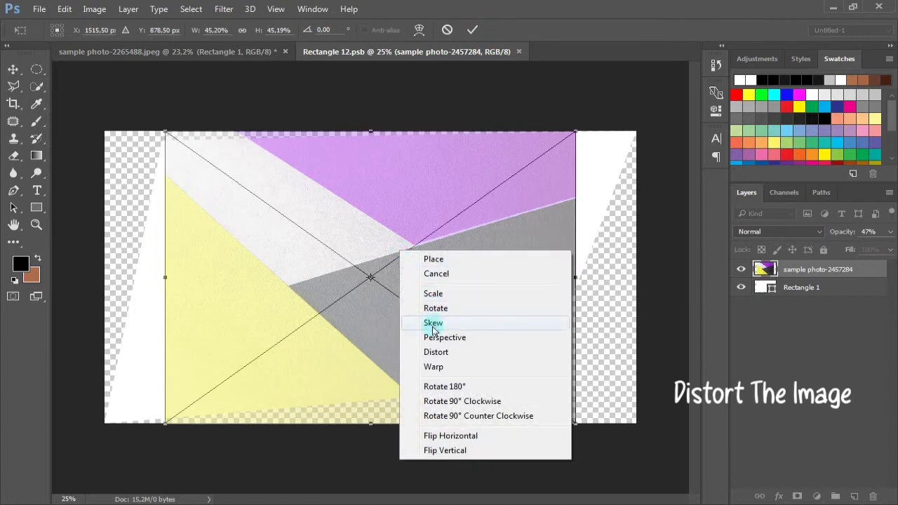
left_click(434, 354)
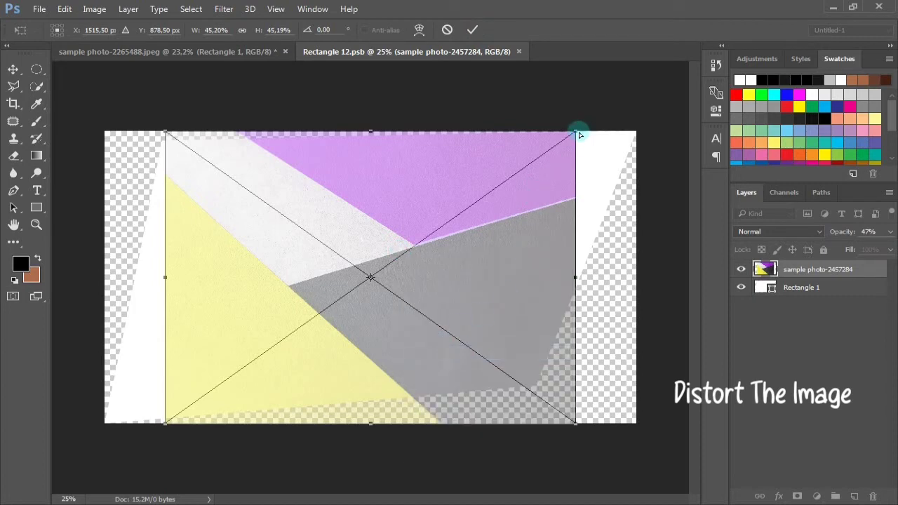
left_click_drag(585, 143, 636, 133)
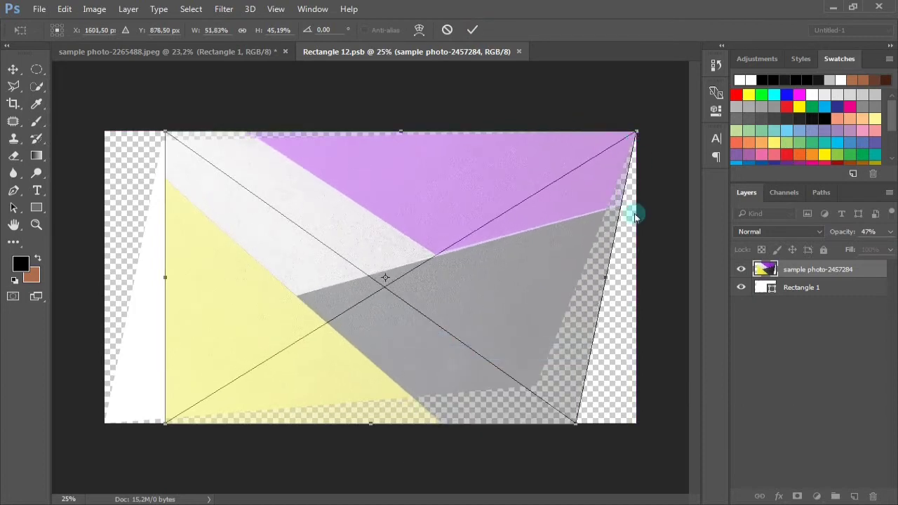
left_click_drag(579, 424, 535, 388)
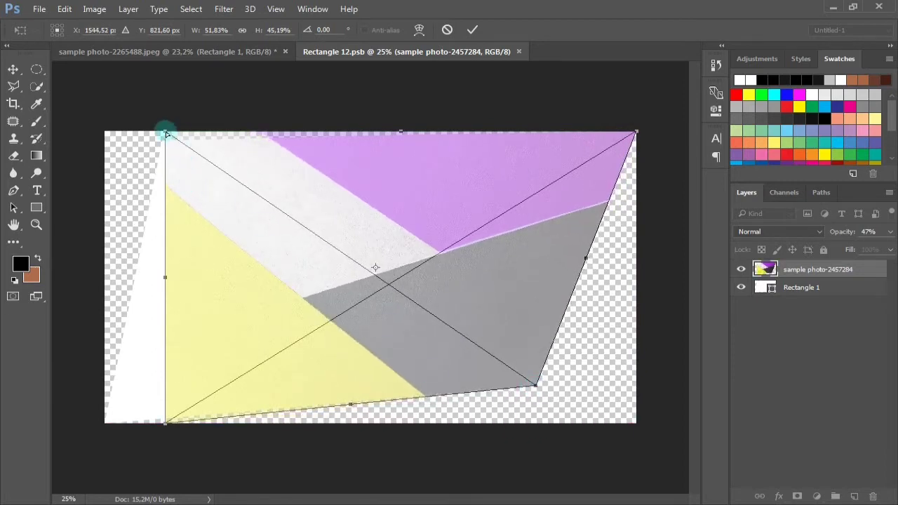
left_click_drag(166, 138, 163, 141)
left_click_drag(156, 430, 106, 423)
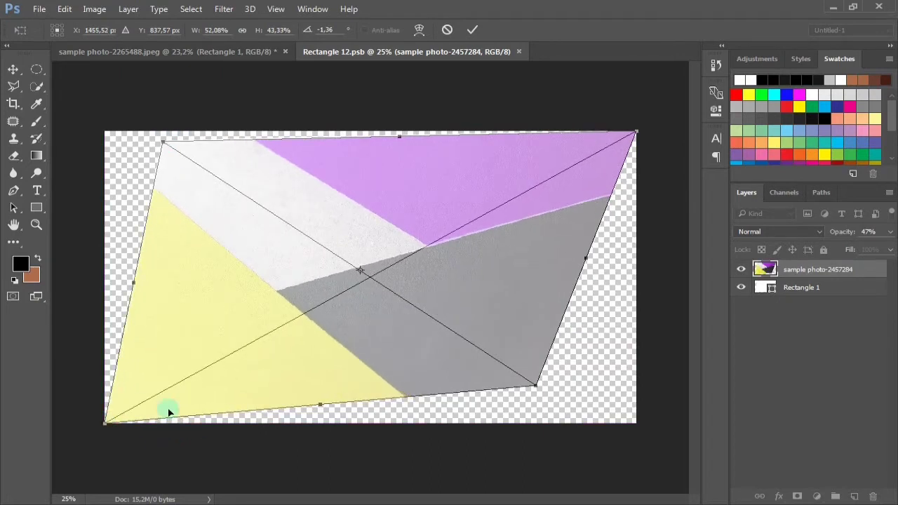
left_click(473, 31)
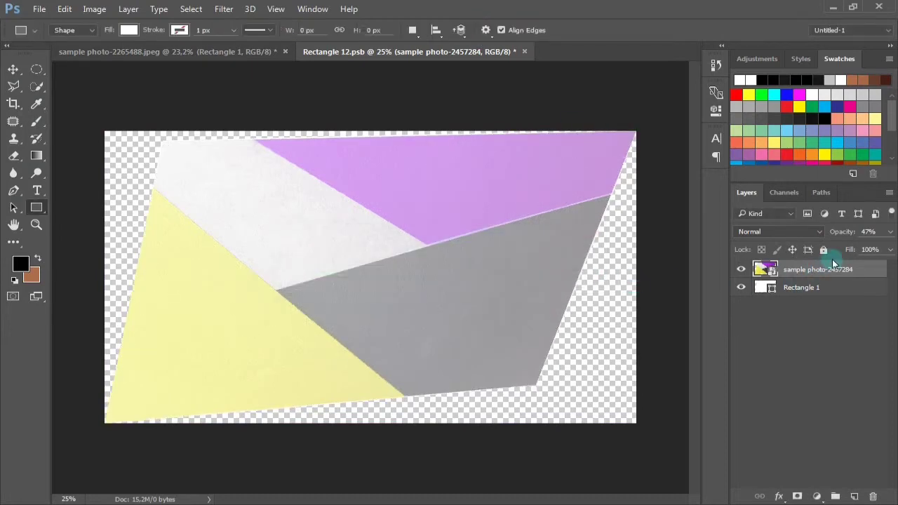
- Restore the placed image's opacity to 100% and save the Smart Object document
left_click(890, 231)
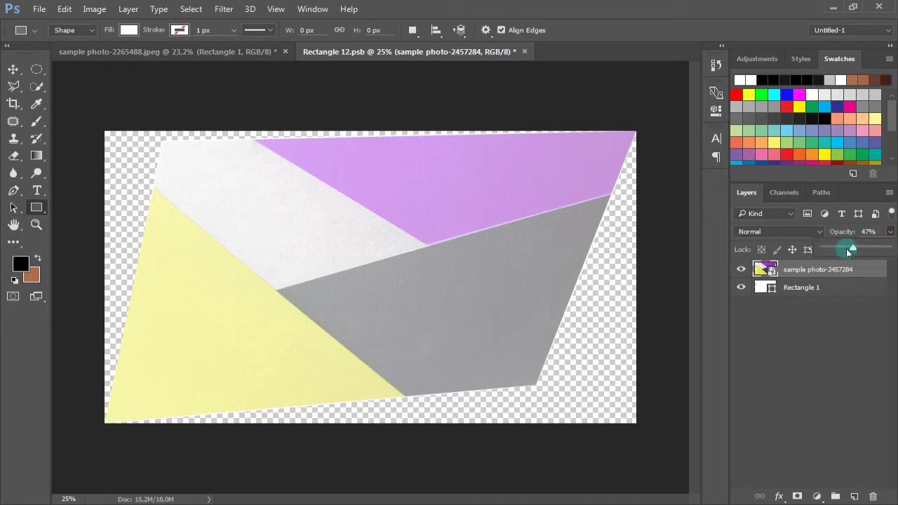
left_click_drag(853, 250, 888, 249)
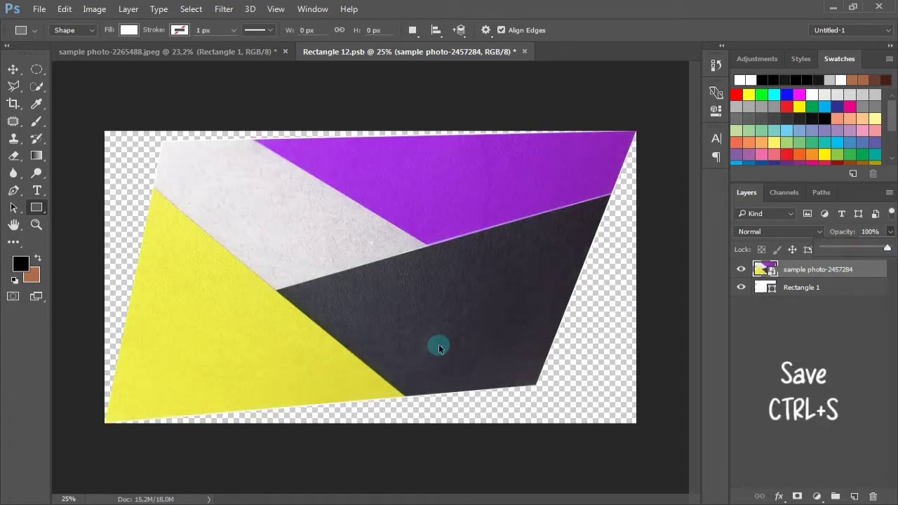
key("ctrl+s")
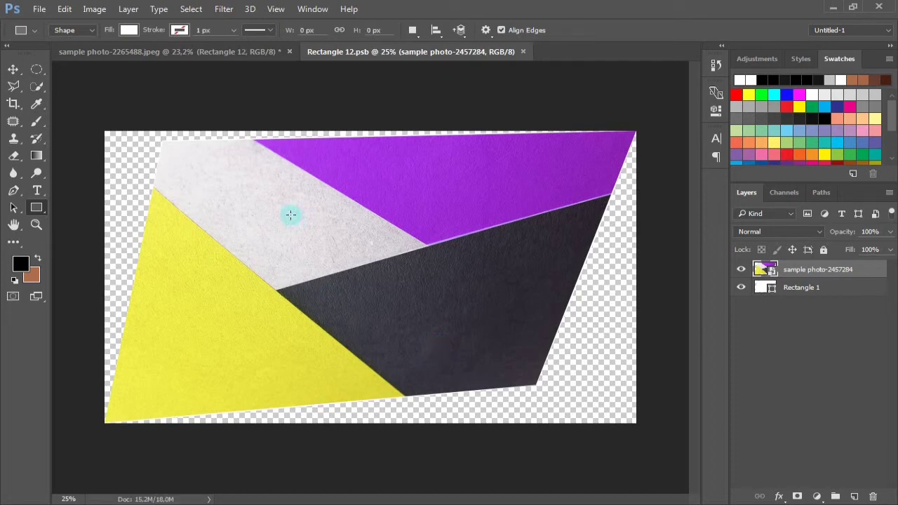
- Return to the sample photo-2265488.jpeg document and examine the laptop cover design within the whole photo
left_click(241, 52)
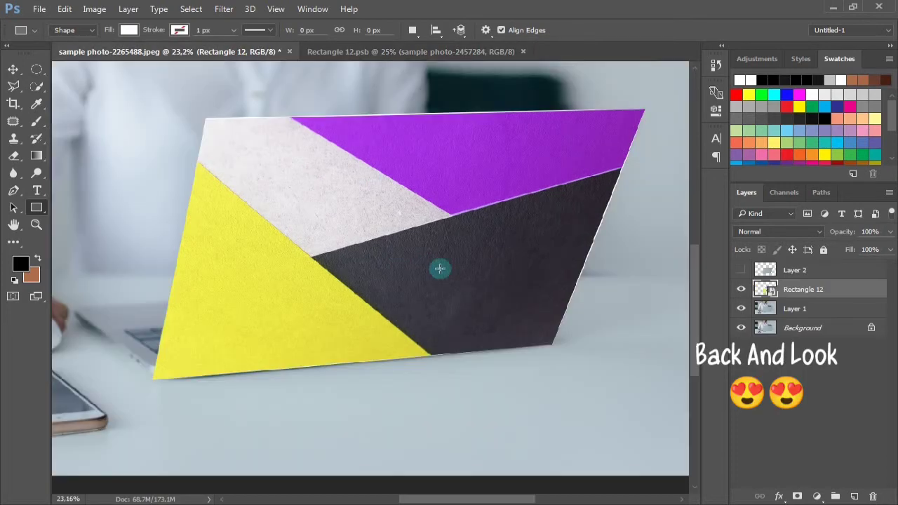
key("z")
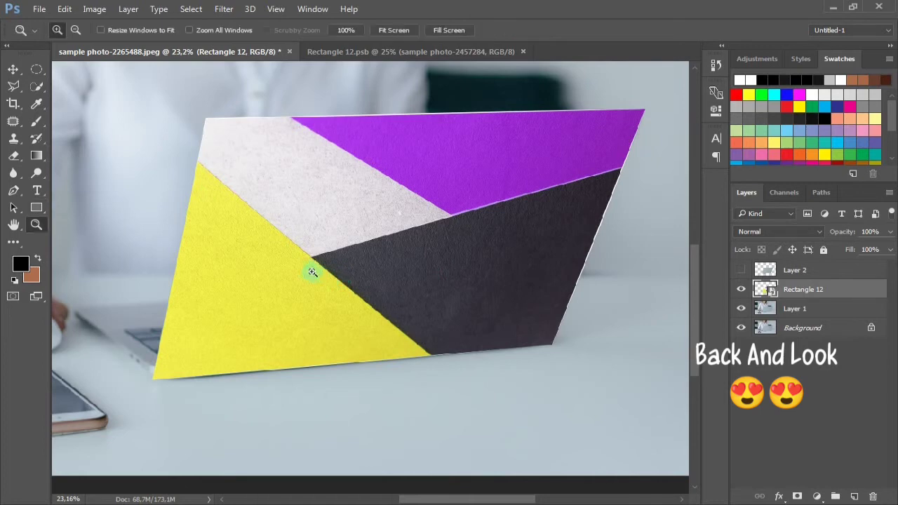
left_click(306, 268, "alt")
left_click(306, 268, "alt")
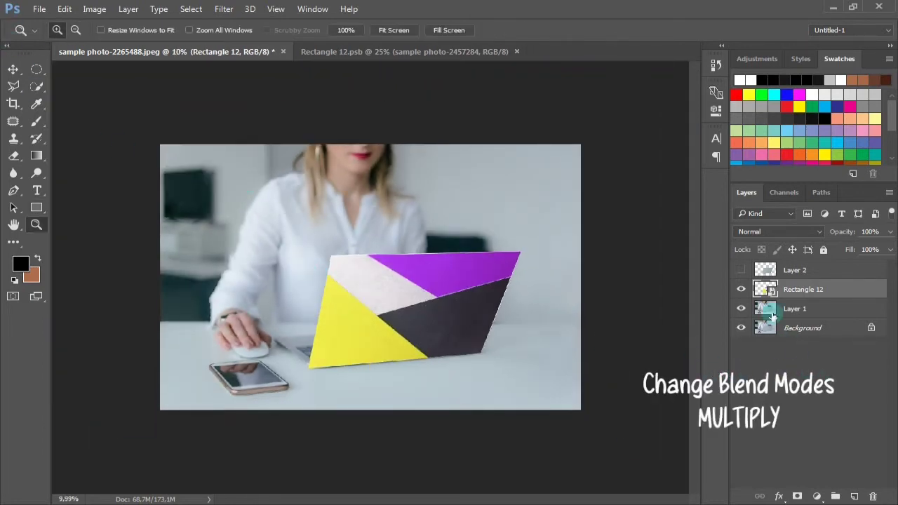
- Set the Rectangle 12 layer's blend mode to Multiply
left_click(768, 235)
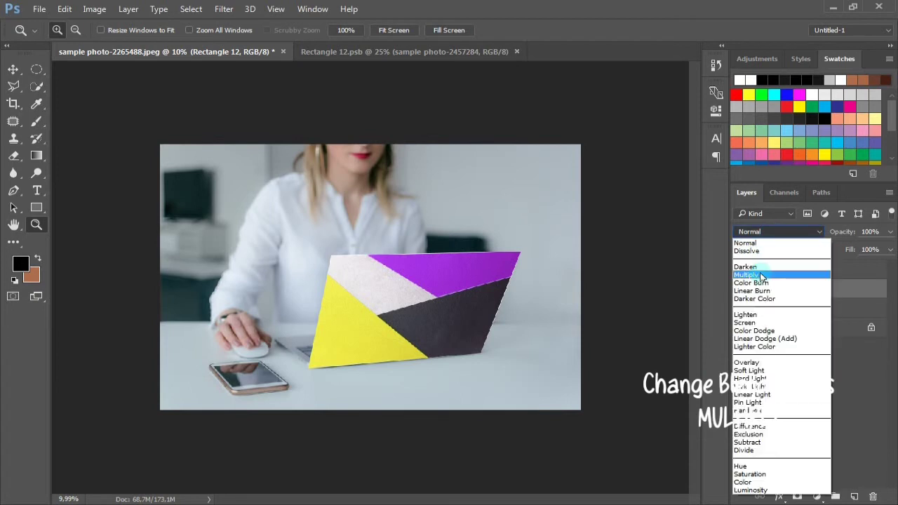
left_click(761, 273)
left_click(775, 362)
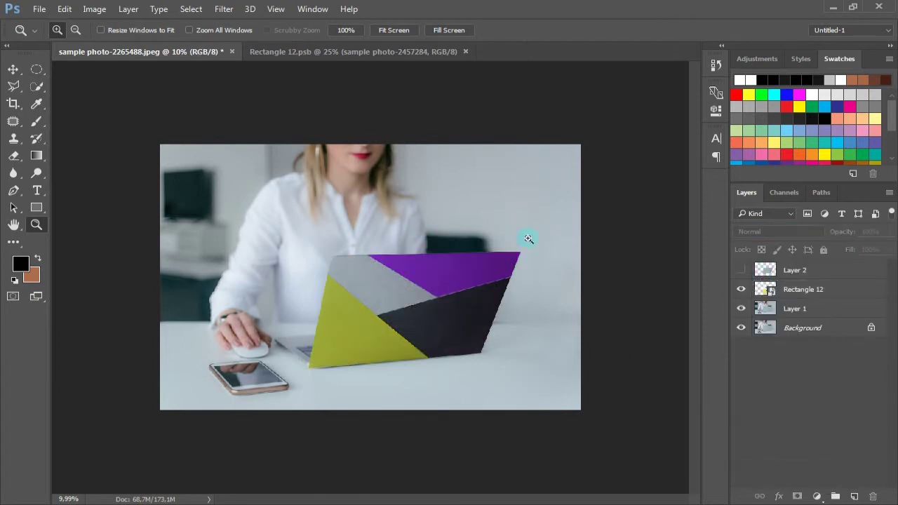
- Load Layer 2's outline as a selection and add it as a layer mask on Rectangle 12 to round the design's corners
left_click(398, 296, "ctrl")
left_click(397, 296)
key("alt")
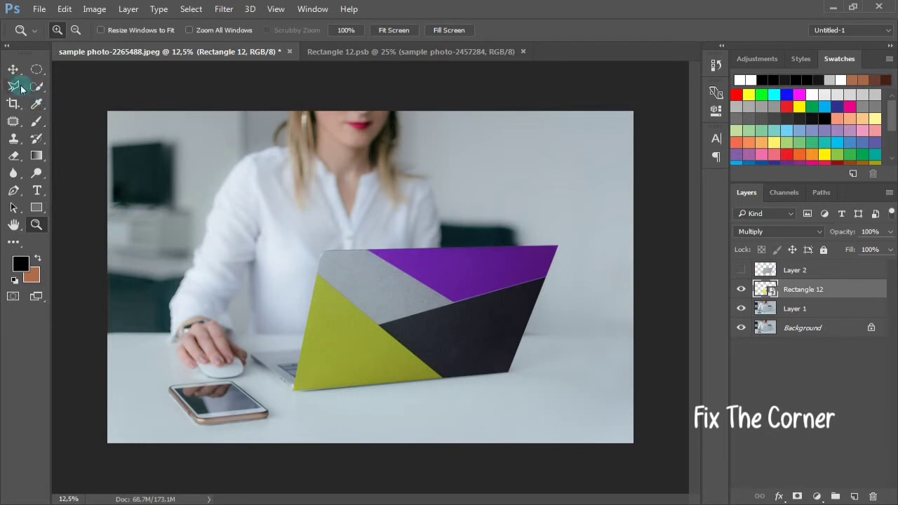
left_click(396, 287)
left_click(796, 270)
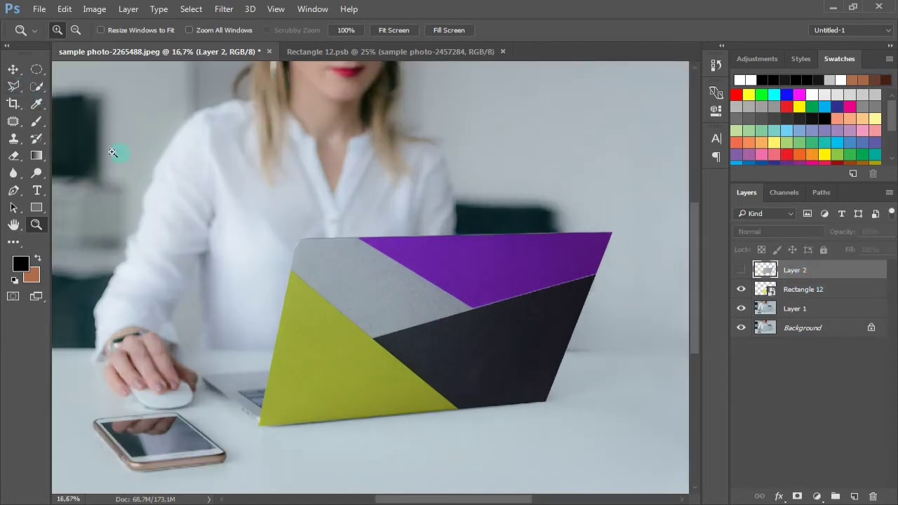
left_click(13, 69)
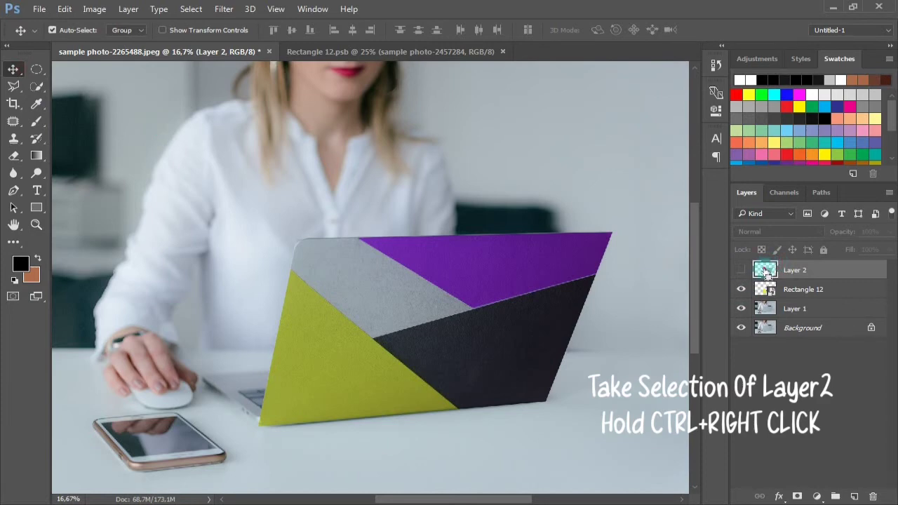
left_click(764, 270, "ctrl")
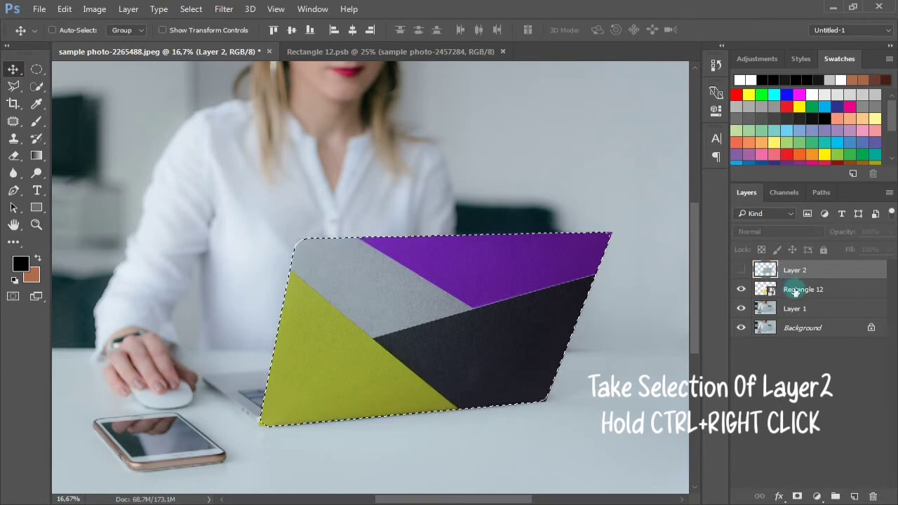
left_click(795, 291)
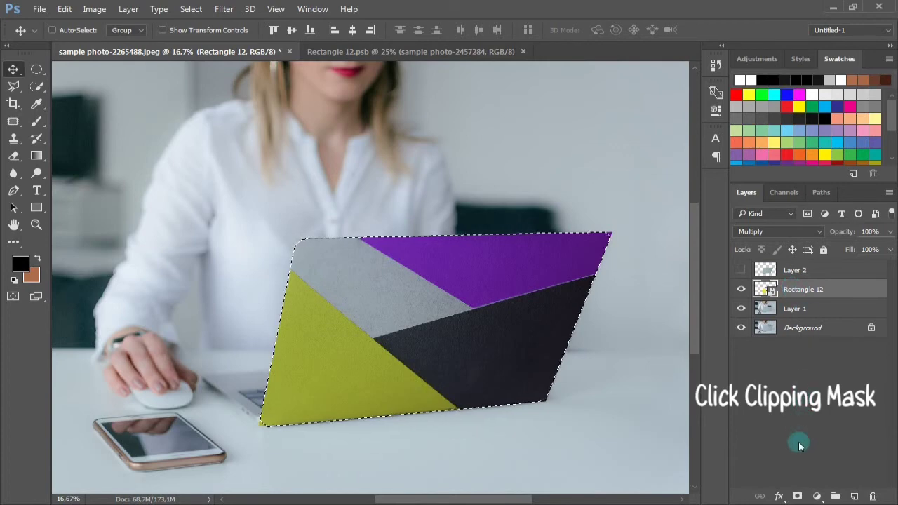
left_click(797, 496)
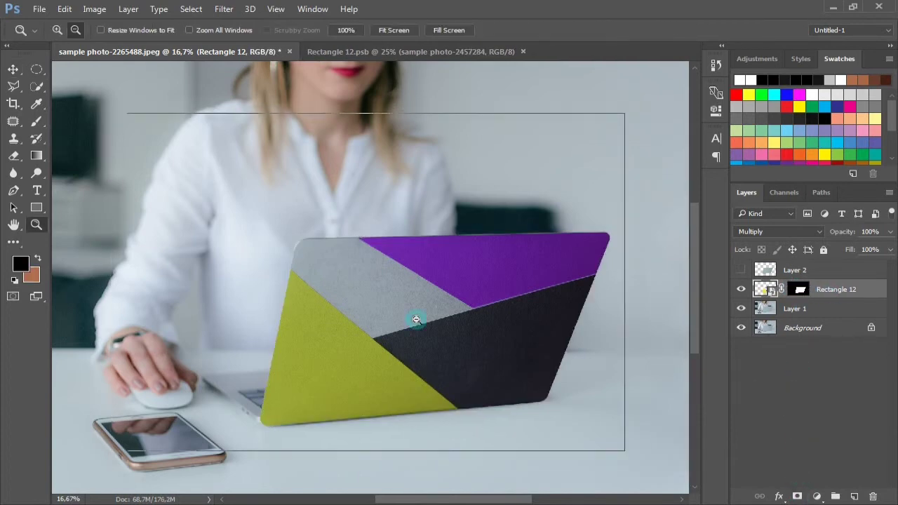
- Lower the opacity of the masked Rectangle 12 layer to 77%
left_click(416, 319, "alt")
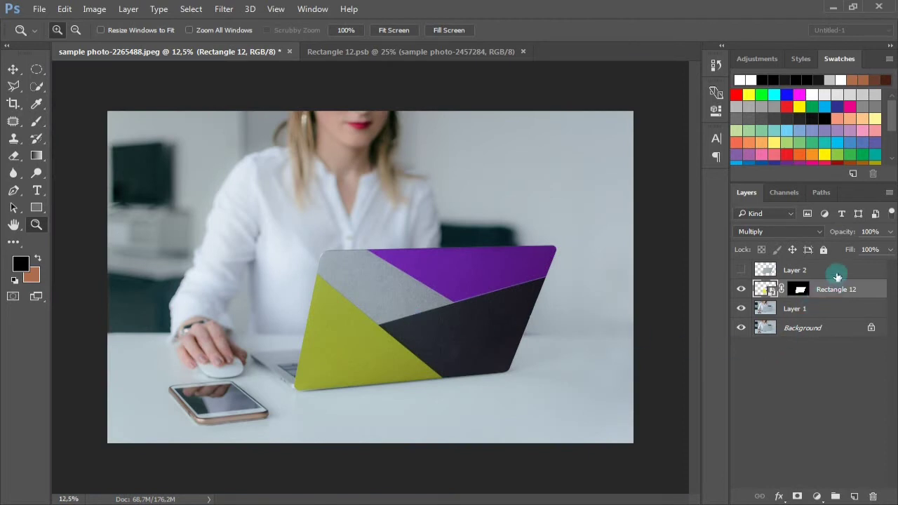
left_click(889, 233)
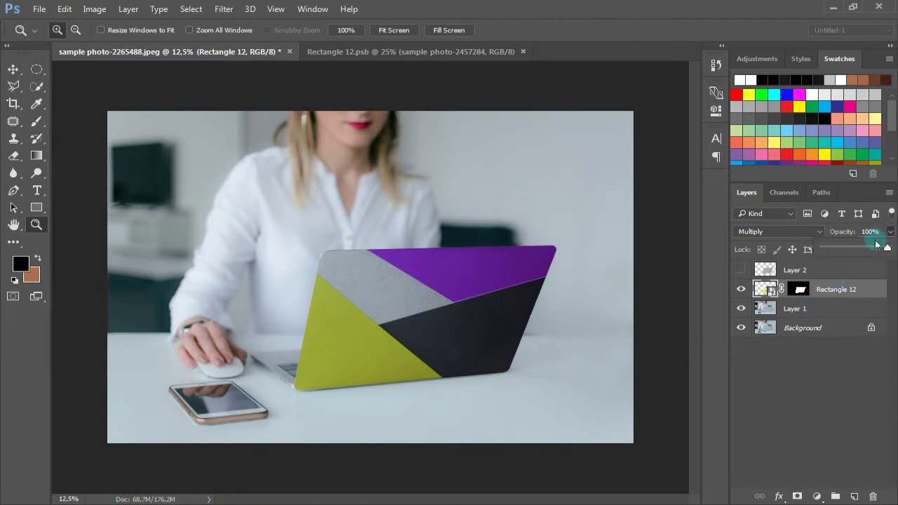
left_click_drag(873, 249, 869, 249)
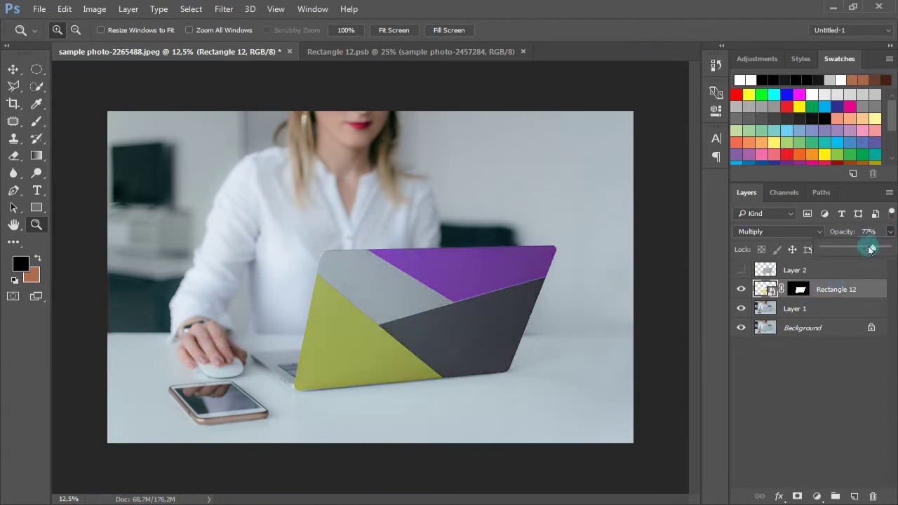
left_click(867, 379)
left_click(843, 290)
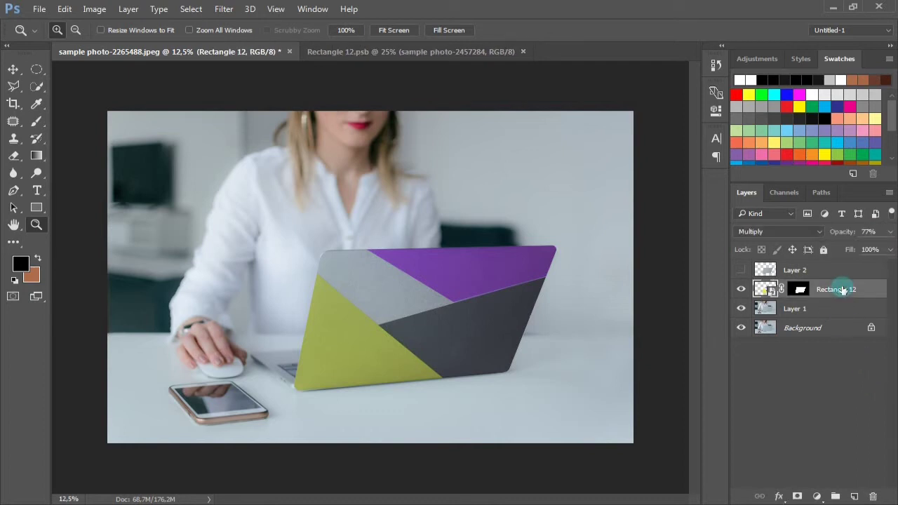
- Show Layer 2 and set its blend mode to Overlay
left_click(741, 271)
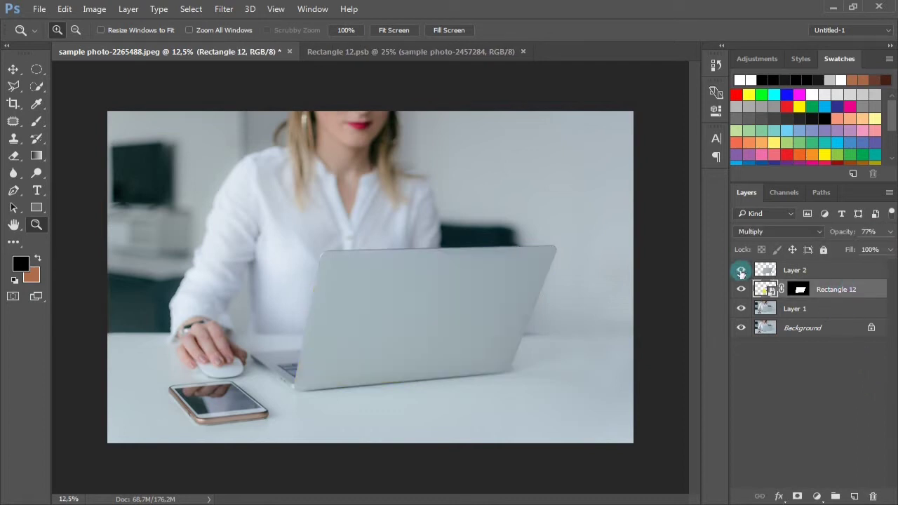
left_click(741, 271)
left_click(740, 272)
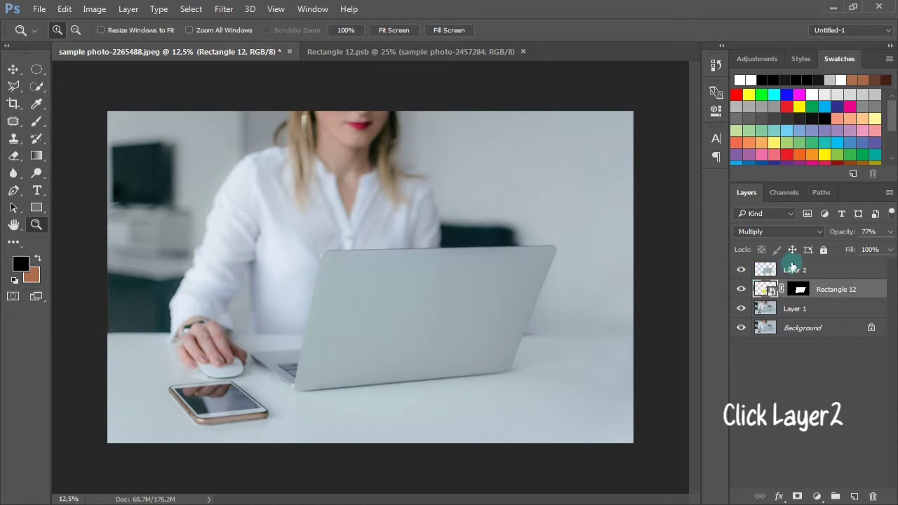
left_click(799, 269)
left_click(791, 235)
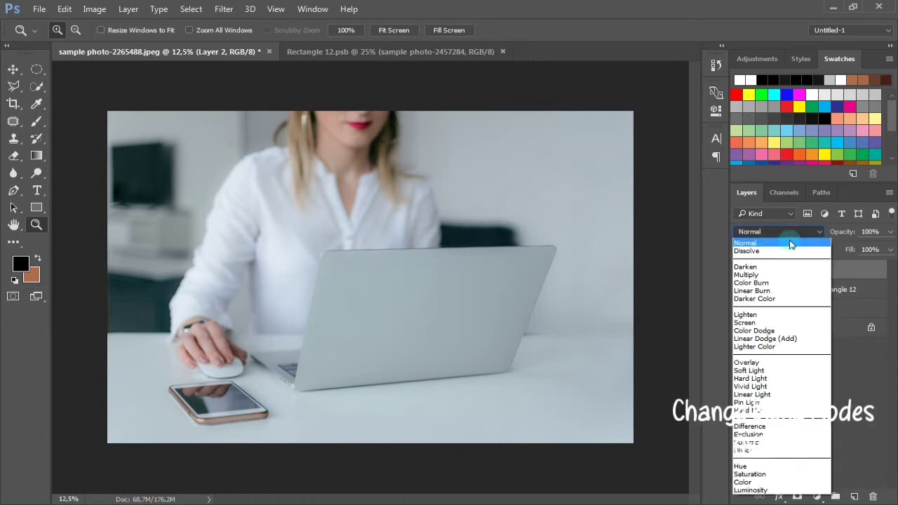
left_click(777, 365)
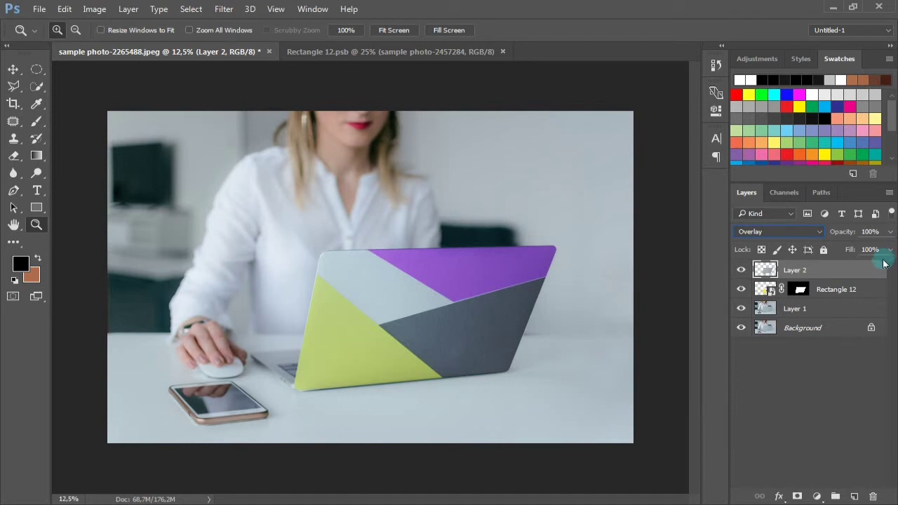
- Open the contents of the Rectangle 12 Smart Object and place the Untitled-7 logo in it
left_click(771, 289)
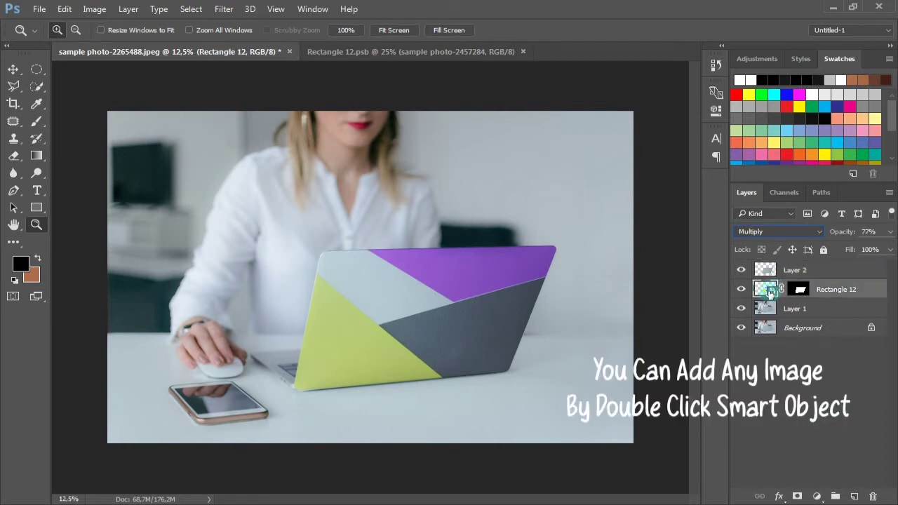
double_click(770, 291)
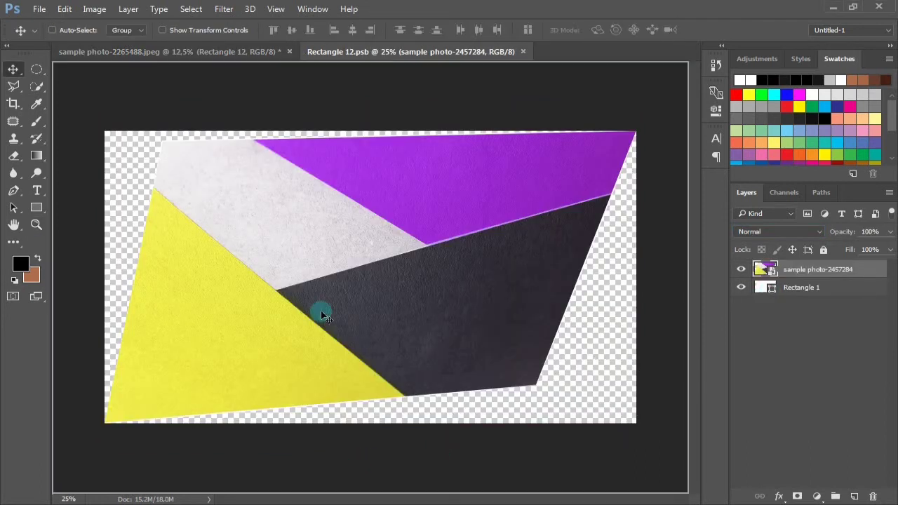
left_click_drag(322, 314, 321, 310)
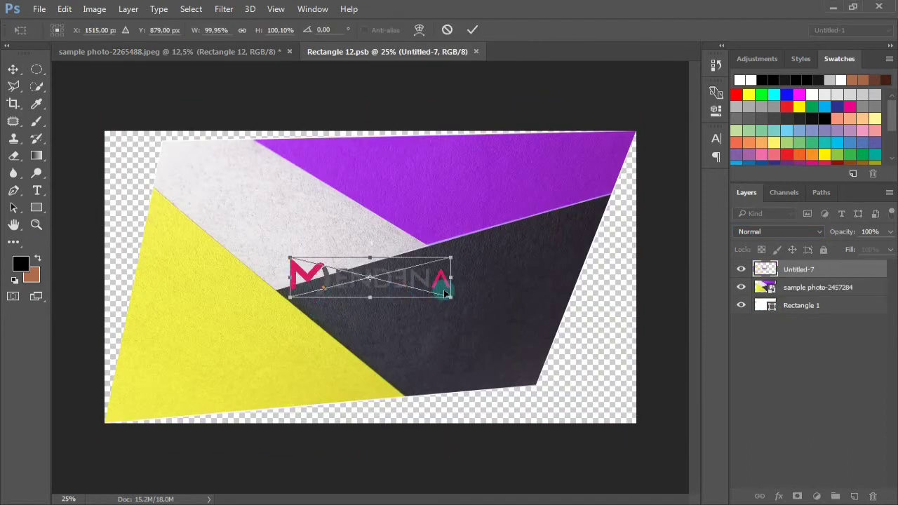
- Distort the placed logo so its four corners match those of the slanted cover design, and apply the placement
right_click(398, 280)
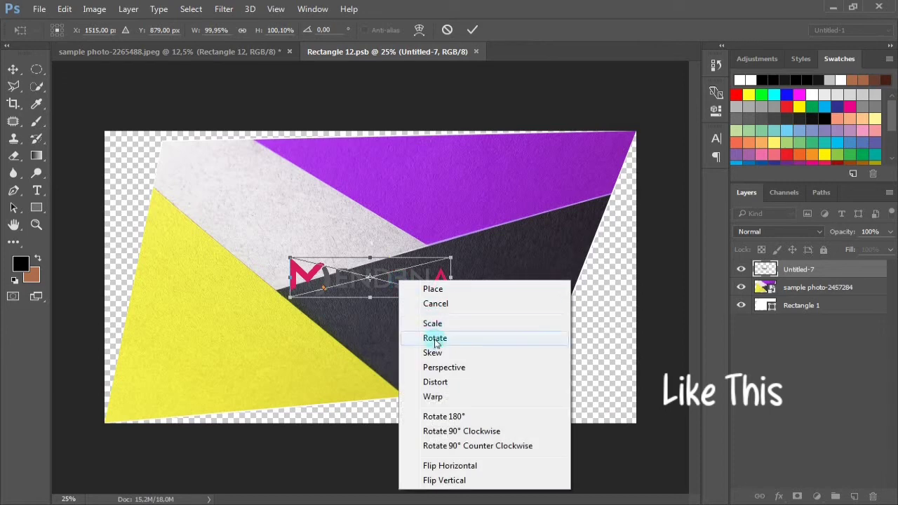
left_click(435, 382)
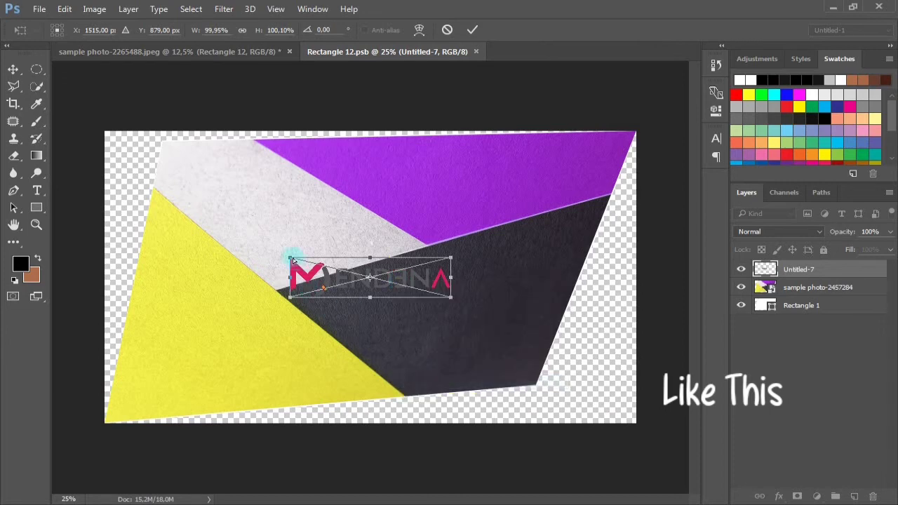
left_click_drag(292, 260, 164, 138)
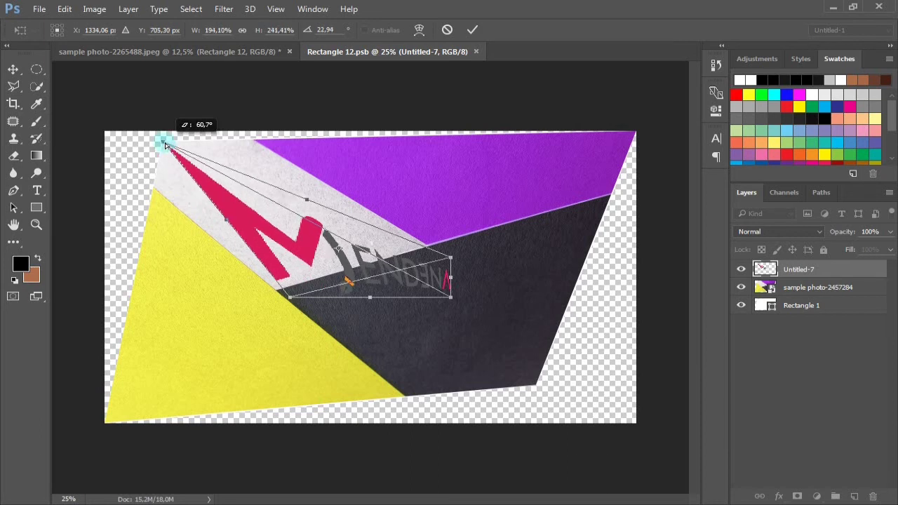
left_click_drag(451, 257, 634, 133)
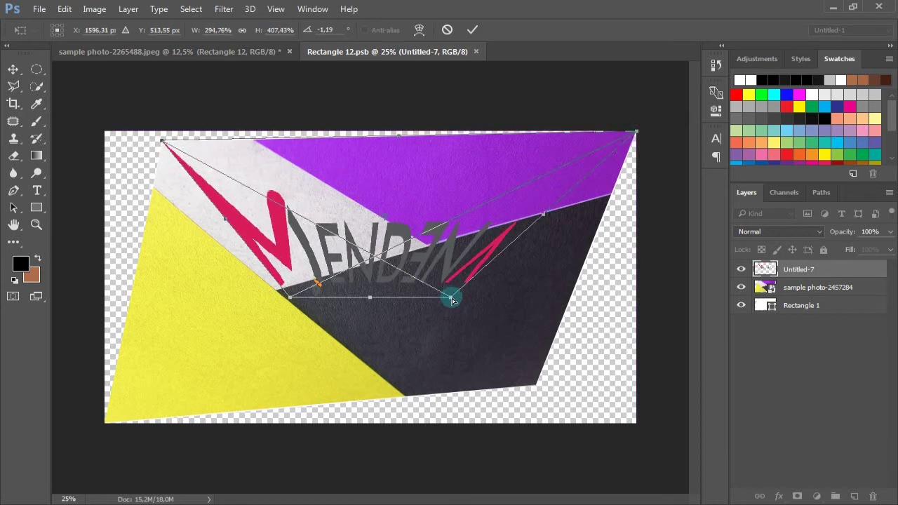
left_click_drag(452, 300, 537, 388)
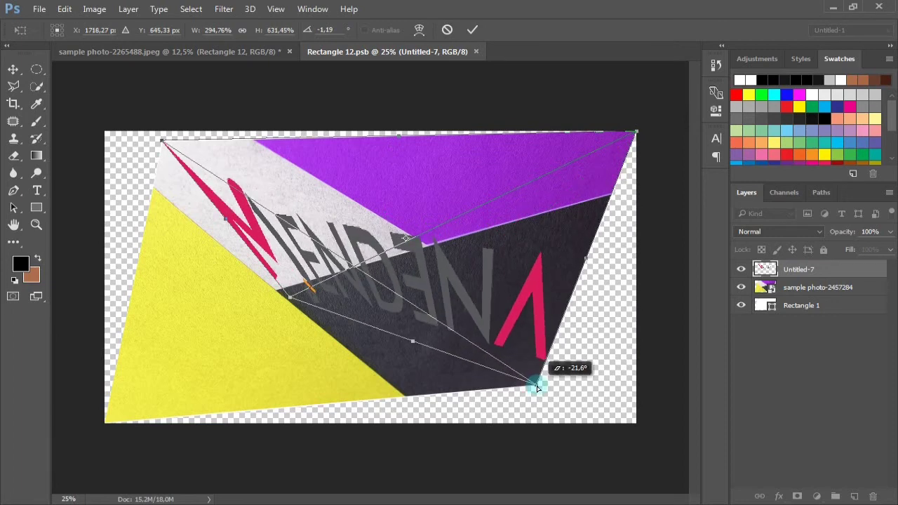
left_click_drag(290, 296, 105, 422)
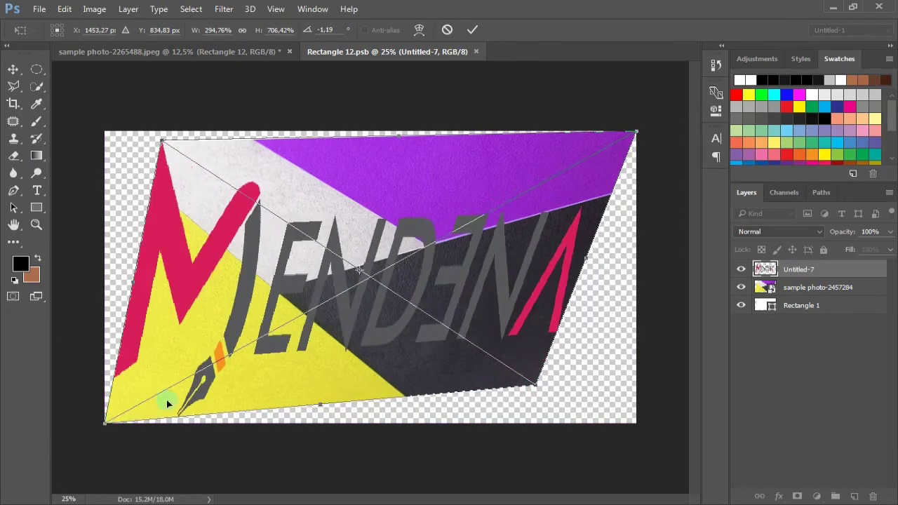
left_click(472, 30)
- Scale the distorted logo down and move it onto the design's light grey area
key("ctrl+t")
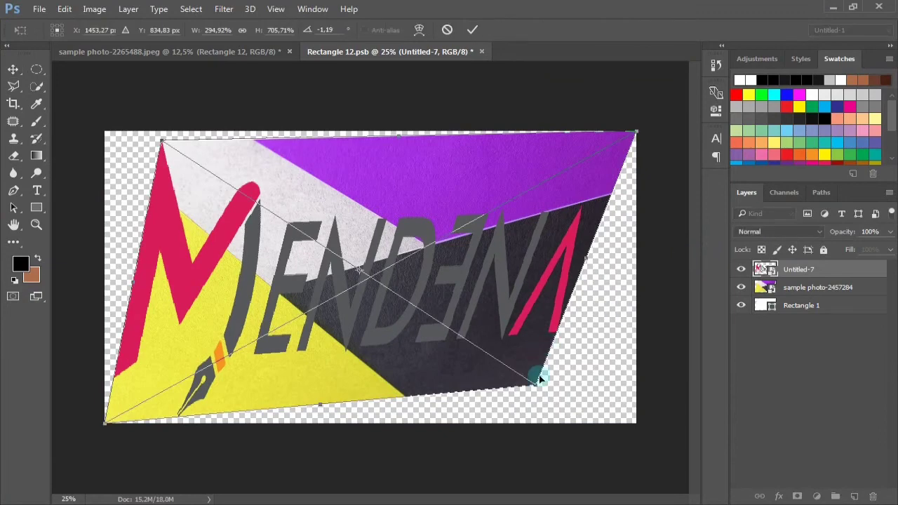
left_click_drag(537, 383, 404, 322)
left_click_drag(346, 311, 345, 282)
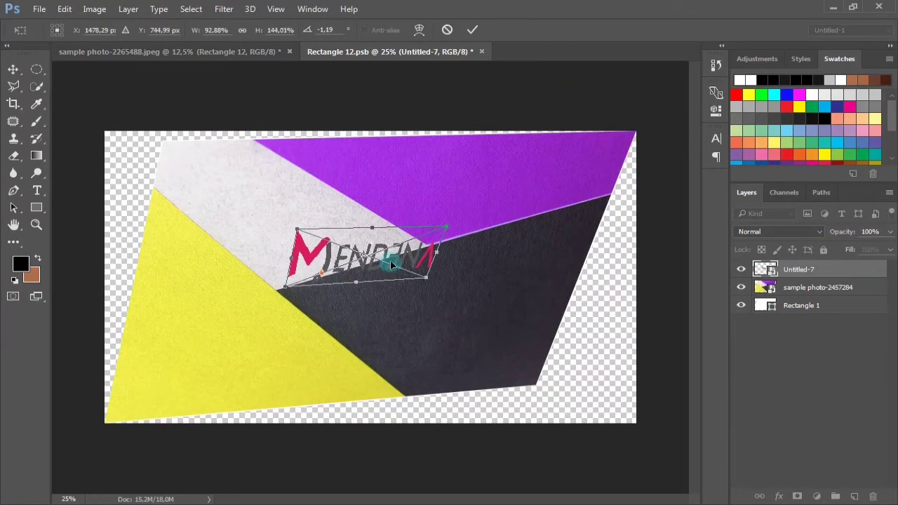
left_click_drag(401, 253, 363, 240)
key("Return")
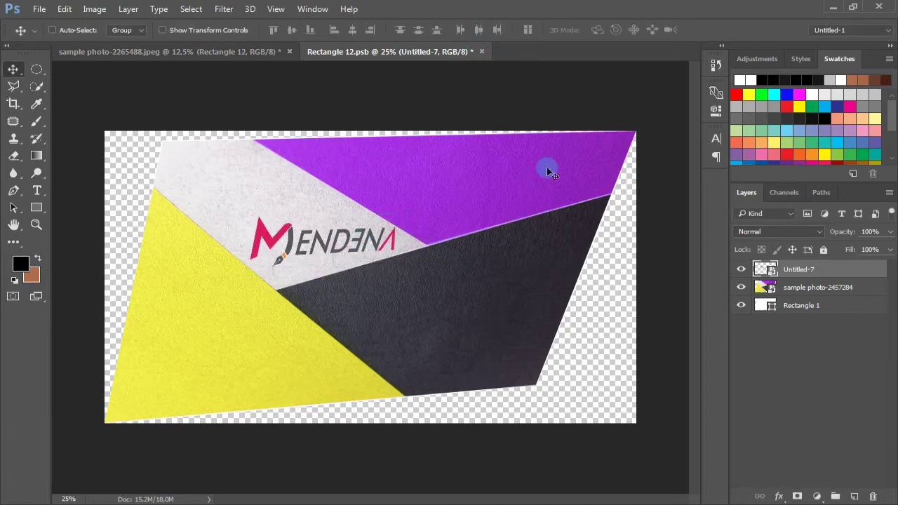
- Save the Smart Object document with the logo and return to the sample photo-2265488.jpeg document
key("ctrl")
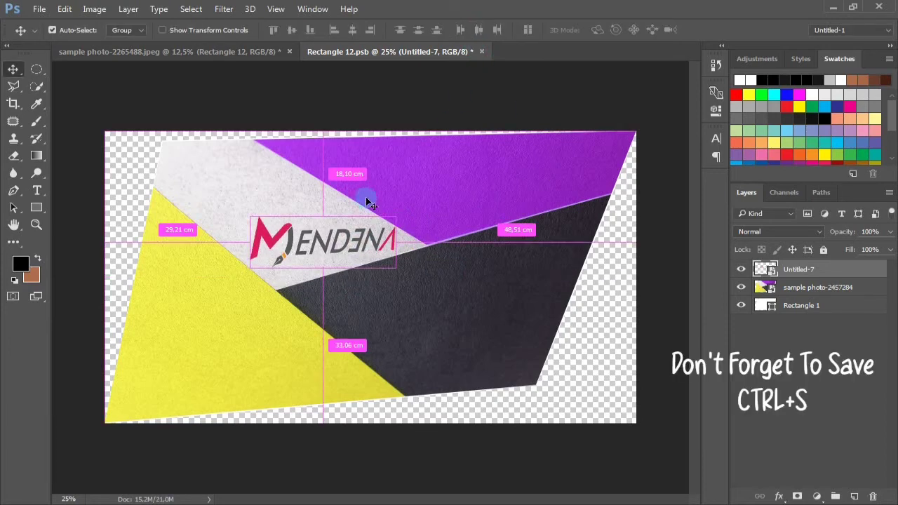
key("ctrl+s")
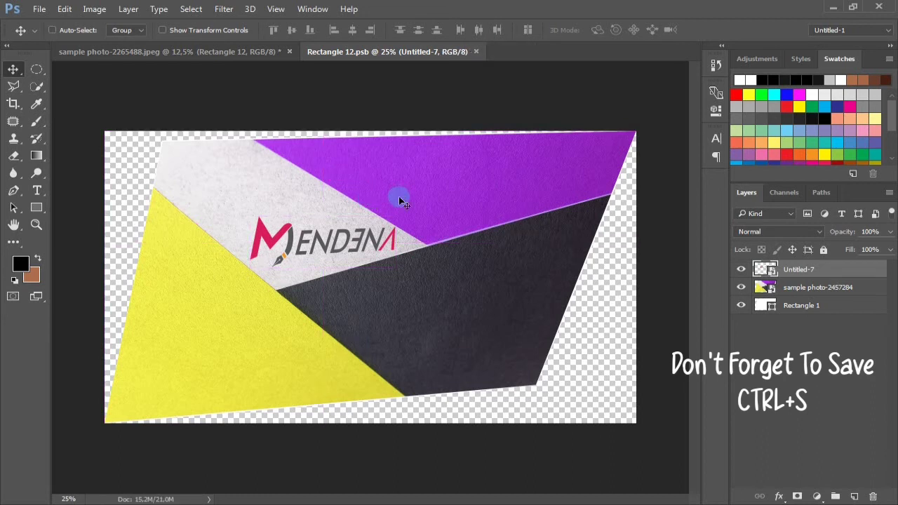
left_click(235, 51)
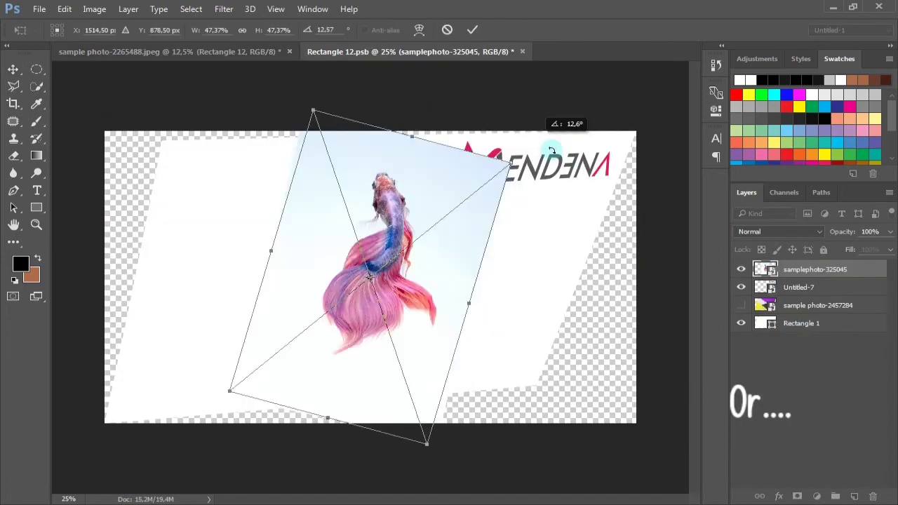
- Rotate the placed samplephoto-325045 image to 90° and distort its four corners to match the white shape beneath it
left_click_drag(550, 148, 586, 407)
right_click(480, 254)
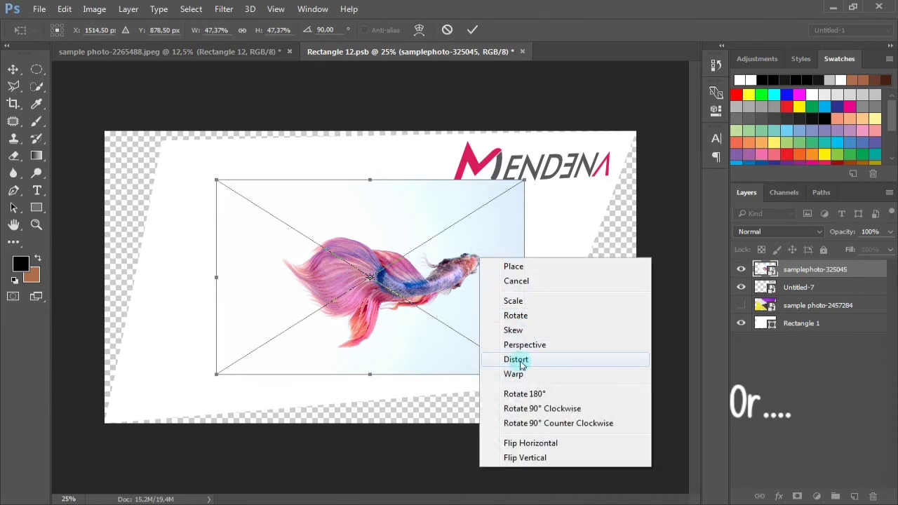
left_click(190, 191)
left_click_drag(216, 181, 161, 140)
left_click_drag(216, 374, 105, 423)
left_click_drag(524, 180, 568, 167)
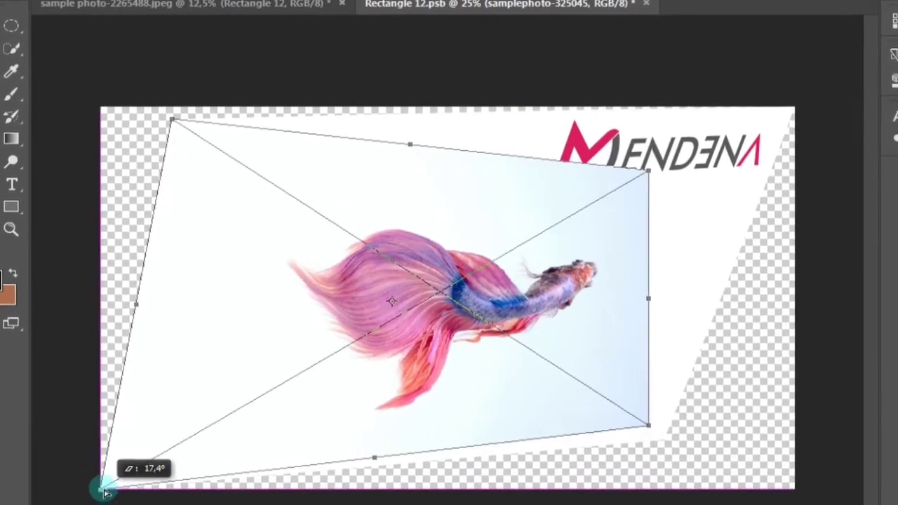
left_click_drag(709, 145, 798, 100)
left_click_drag(651, 424, 666, 435)
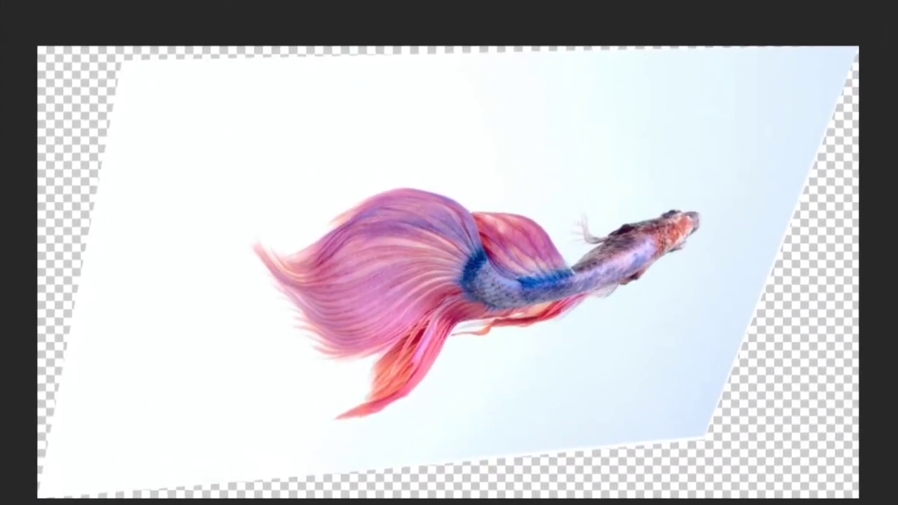
- Refine the fish image's distortion at its lower-right corner to cover the white shape's edge, and apply it
right_click(641, 310)
left_click(720, 145)
left_click_drag(710, 435, 713, 443)
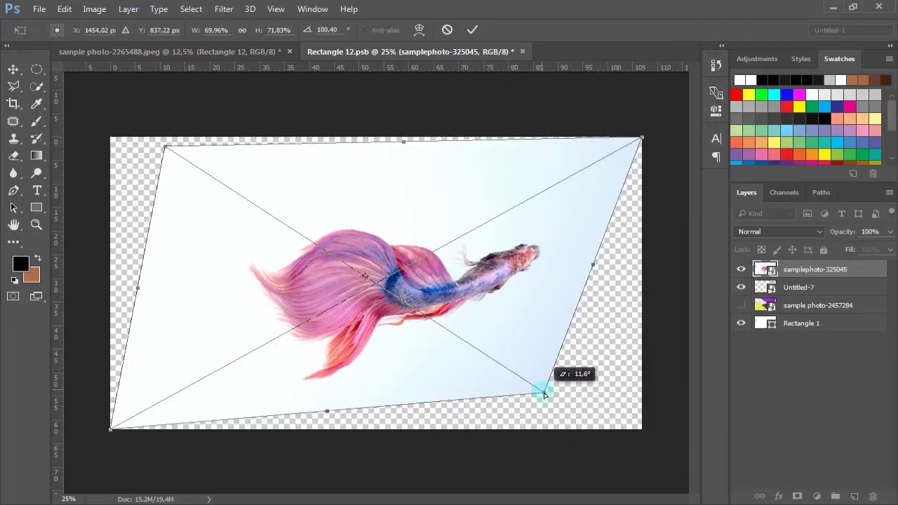
left_click_drag(543, 394, 544, 392)
left_click(474, 29)
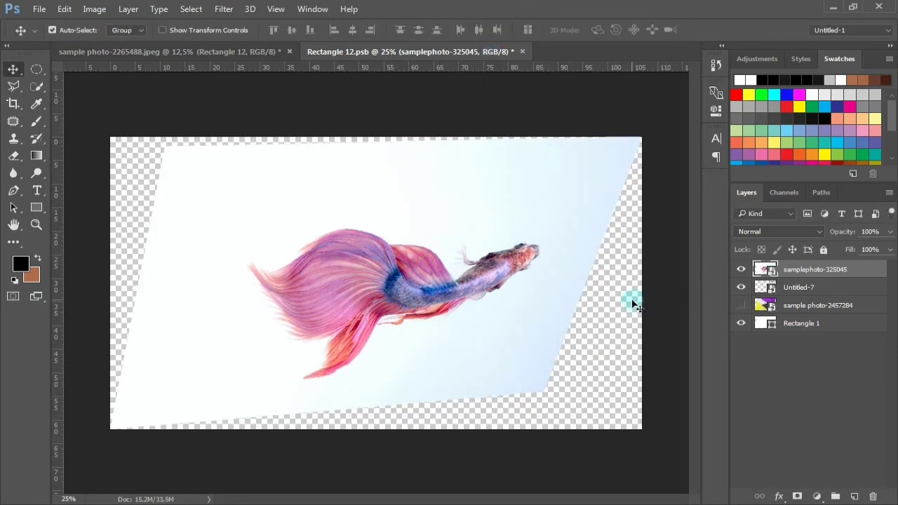
- Save the Smart Object document with the fish image and return to the sample photo-2265488.jpeg document
key("ctrl+s")
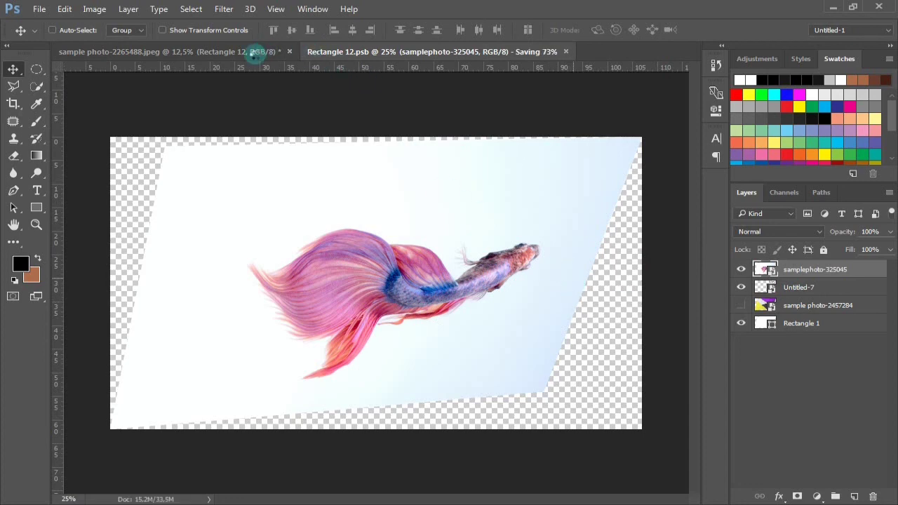
left_click(254, 52)
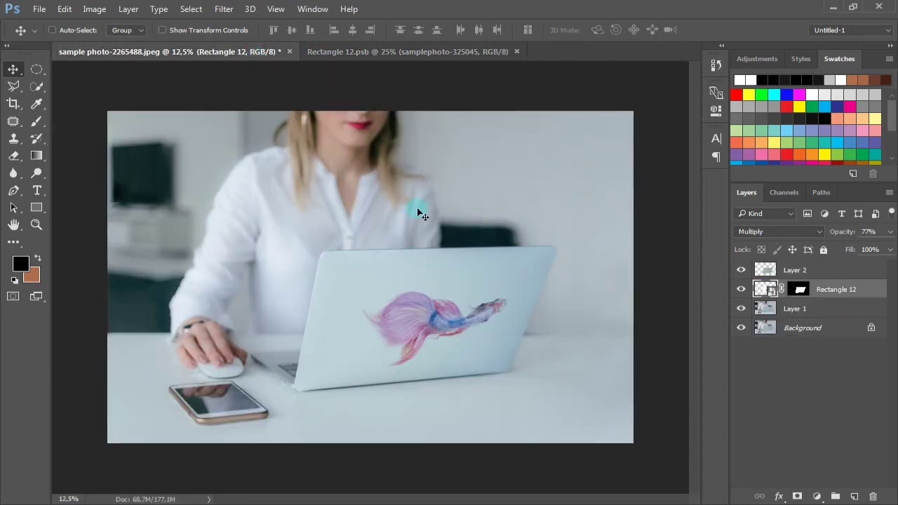